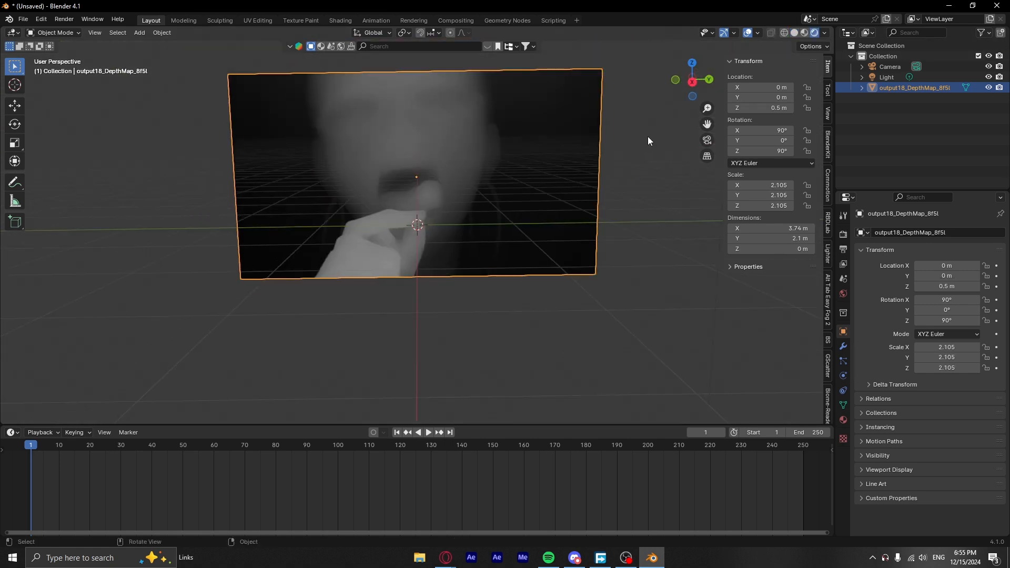
Step: Set the camera's passepartout opacity to 1.000 in its viewport display settings
scroll(620, 214, down, 2)
shift+middle_drag(620, 213, 756, 163)
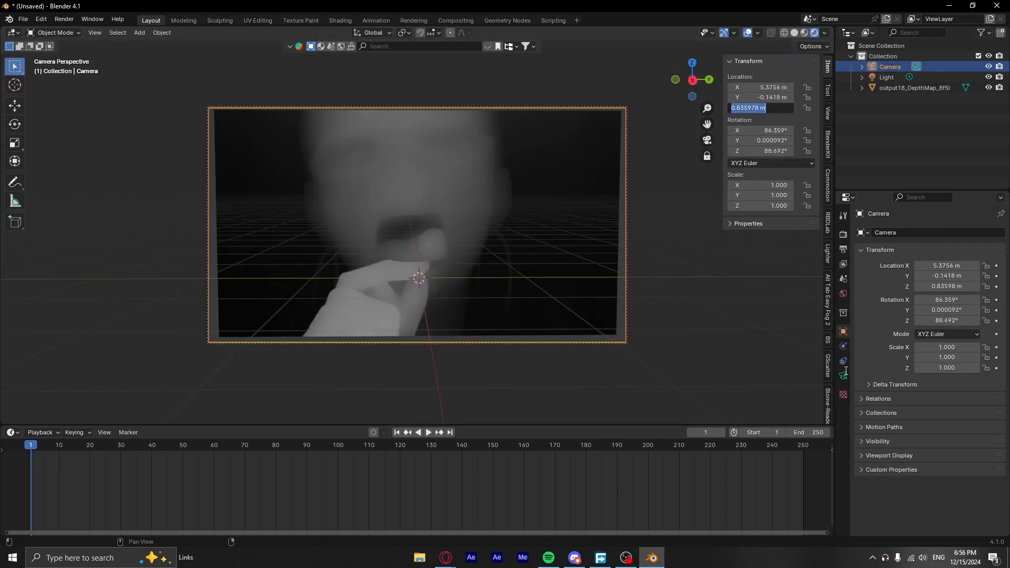
click(841, 374)
click(842, 374)
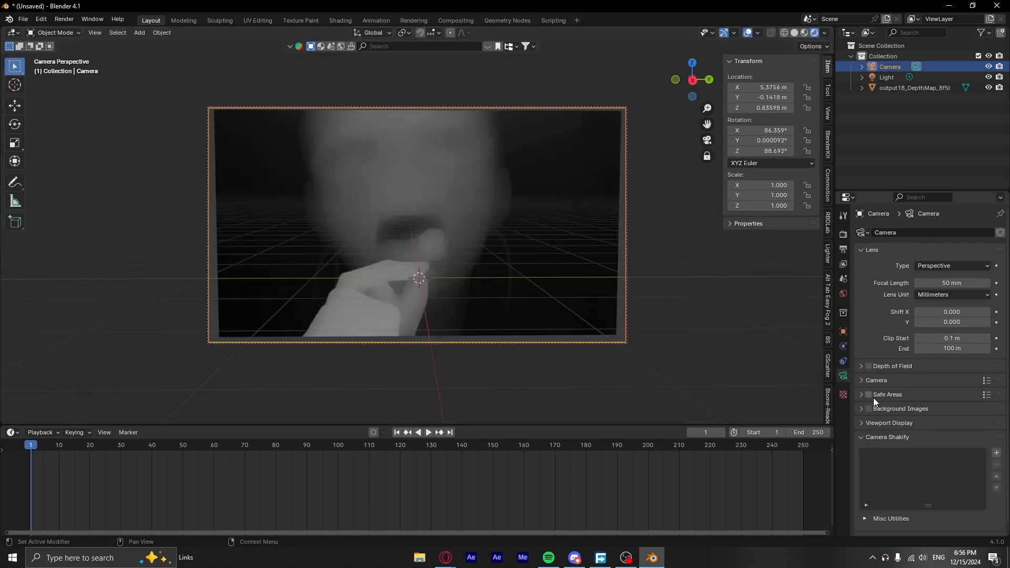
click(861, 423)
scroll(928, 444, down, 1)
drag(957, 479, 990, 478)
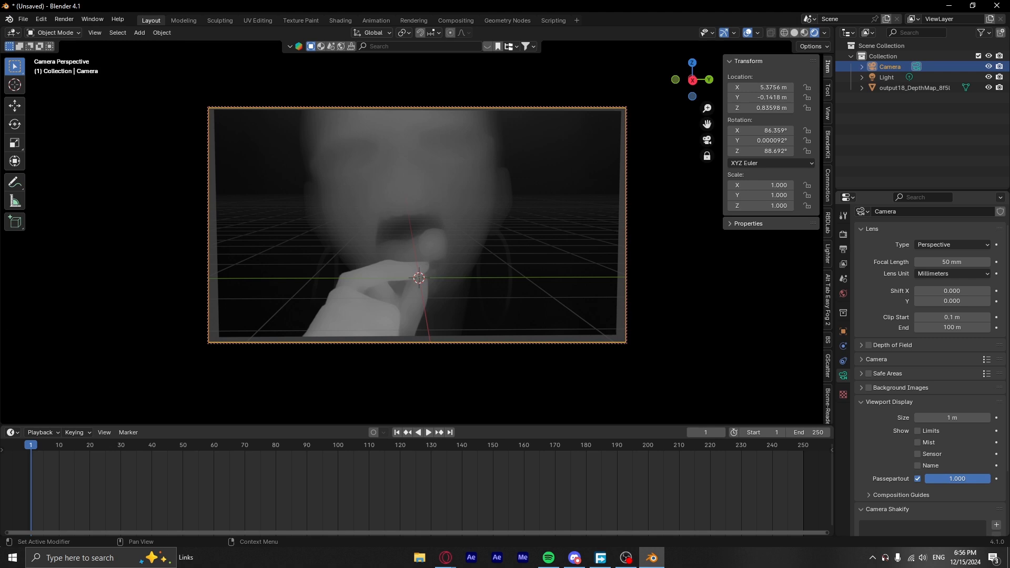
Step: Leave the camera view and switch to the Geometry Nodes workspace
click(707, 140)
middle_drag(710, 141, 522, 206)
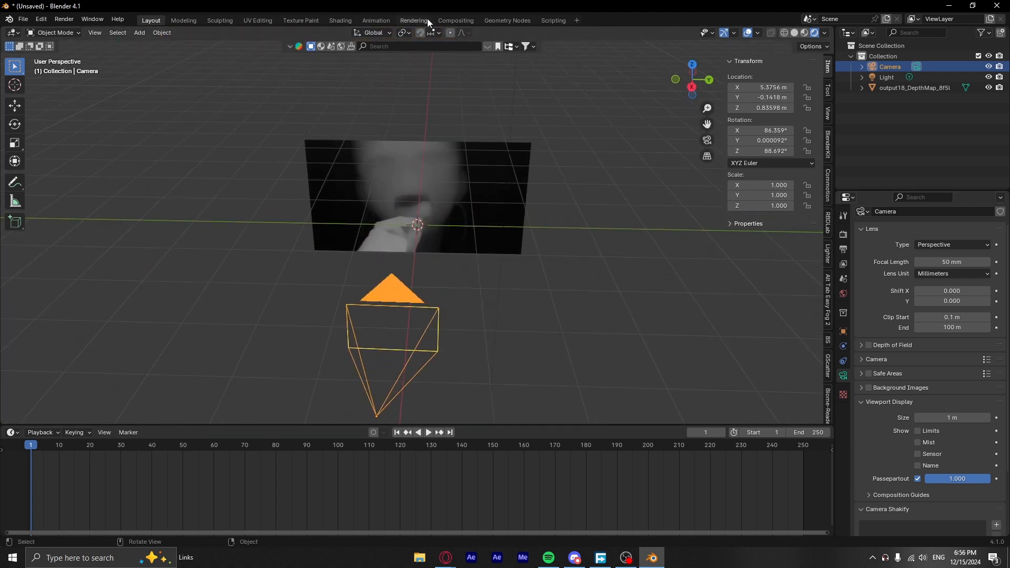
click(495, 20)
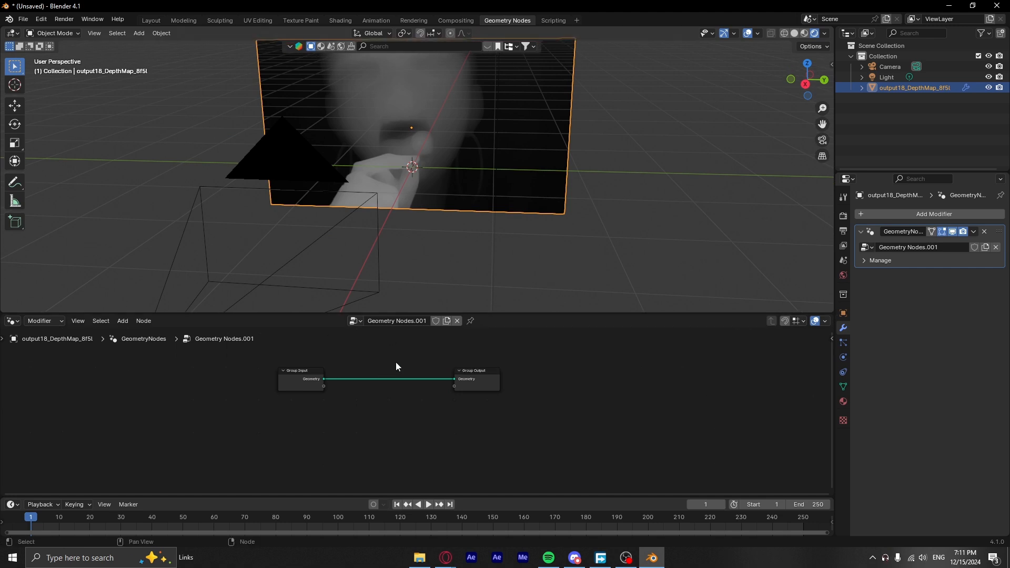
Step: Delete the Group Input node from the depth map plane's geometry node tree
scroll(352, 396, up, 2)
click(277, 387)
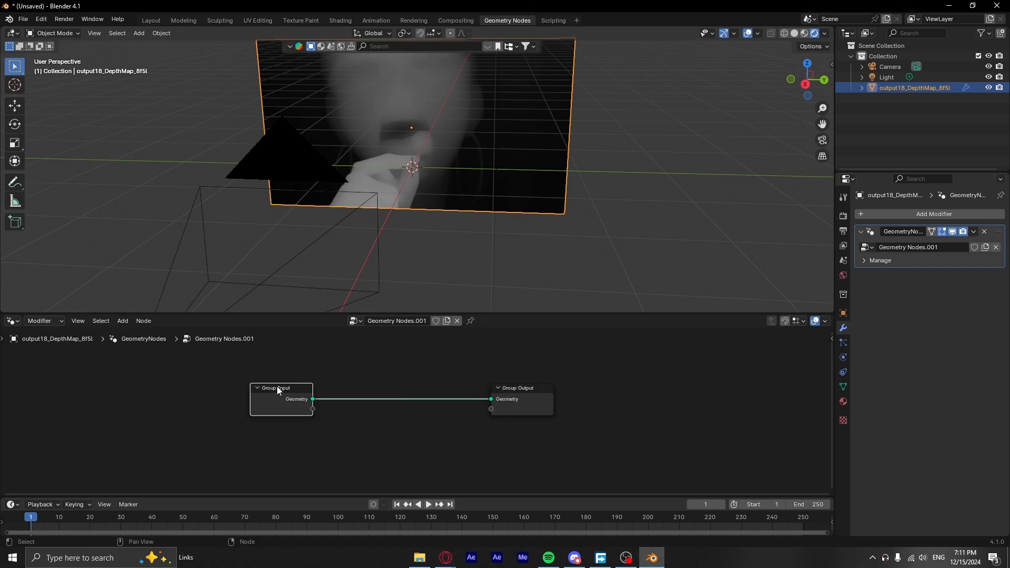
key(x)
Step: Add a Set Position node in front of the Group Output, feeding its Geometry input
right_click(277, 388)
mouse_move(313, 390)
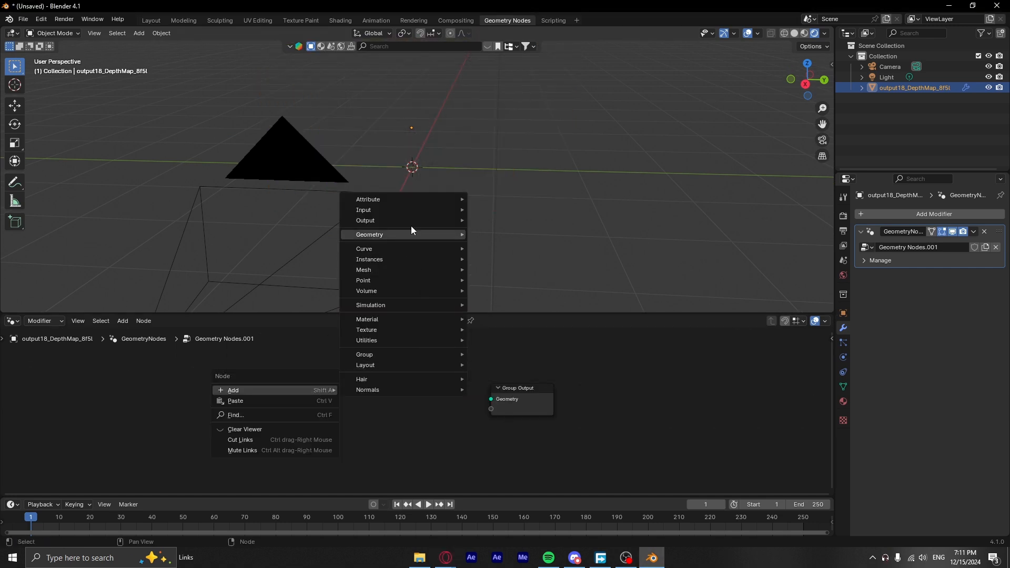
mouse_move(417, 263)
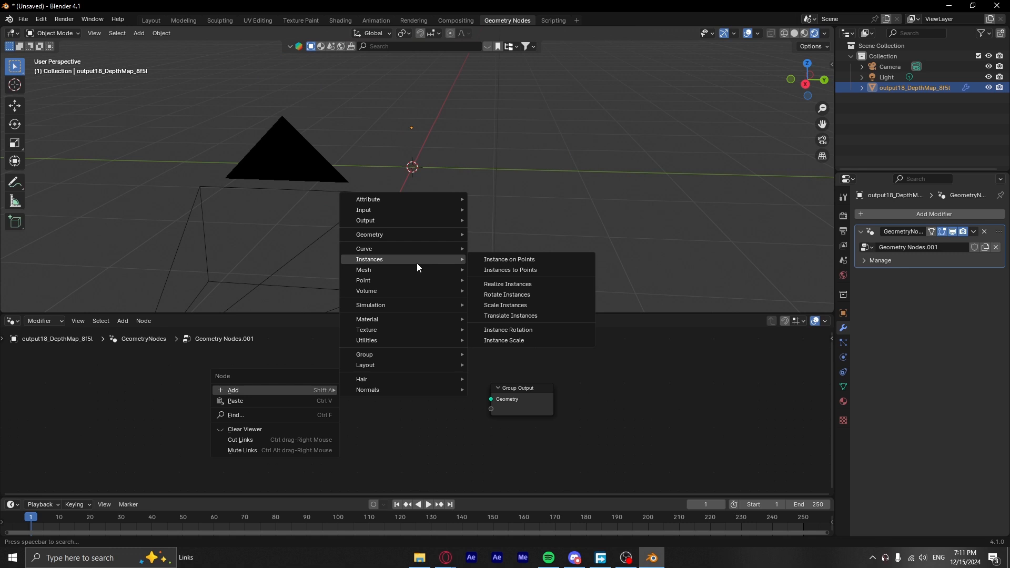
text(setpo)
key(Return)
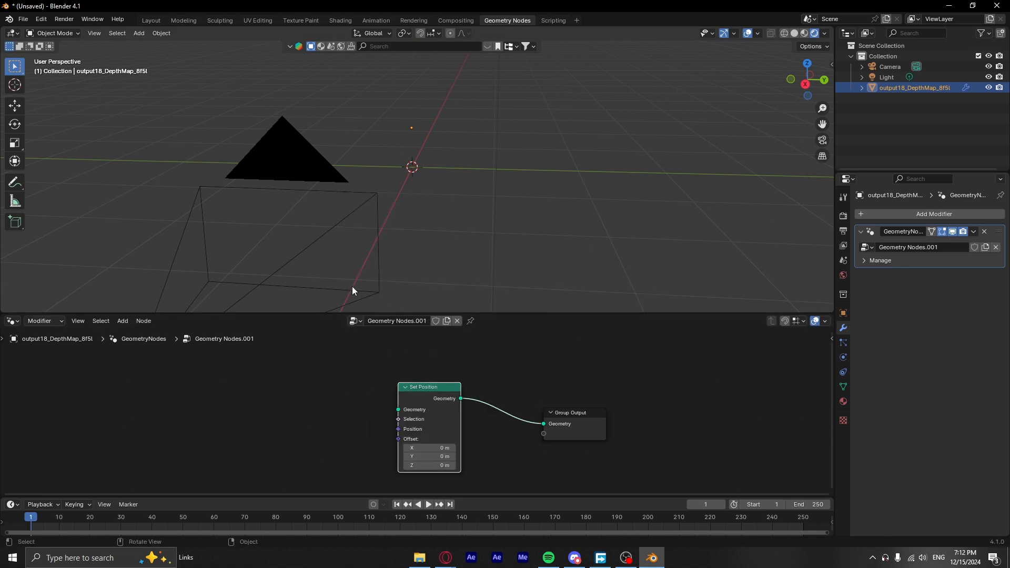
right_click(333, 404)
mouse_move(424, 390)
mouse_down()
mouse_move(394, 386)
mouse_move(442, 386)
mouse_up()
Step: Add a Combine XYZ node and link its Vector output to the Set Position node's Offset
right_click(293, 396)
mouse_move(294, 395)
mouse_move(381, 345)
text(combine)
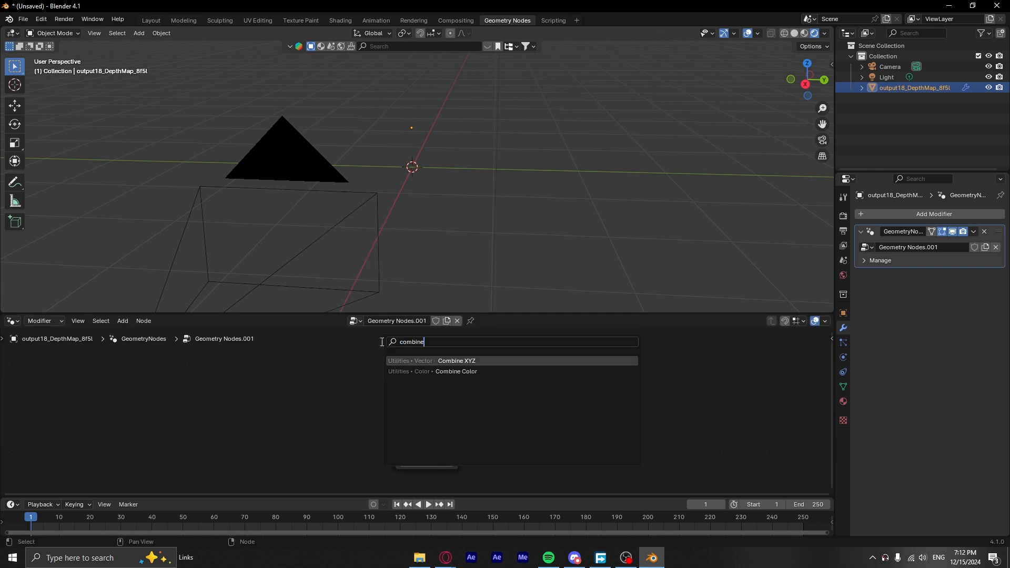
key(Return)
click(309, 362)
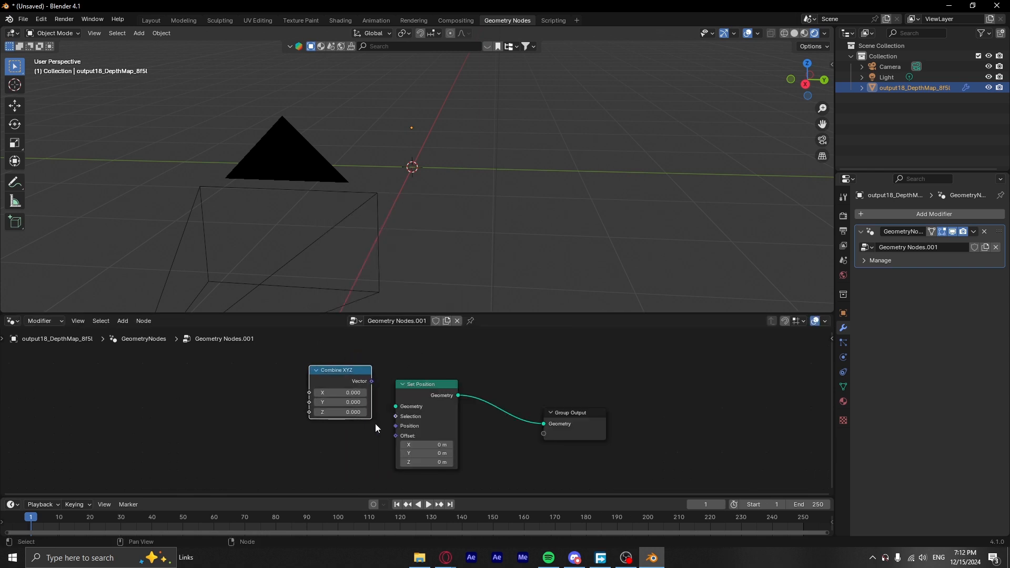
middle_drag(374, 424, 439, 400)
drag(437, 358, 459, 413)
Step: Add a Grid node and link its Mesh output to the Set Position node's Geometry input
right_click(440, 419)
mouse_move(378, 428)
mouse_move(478, 383)
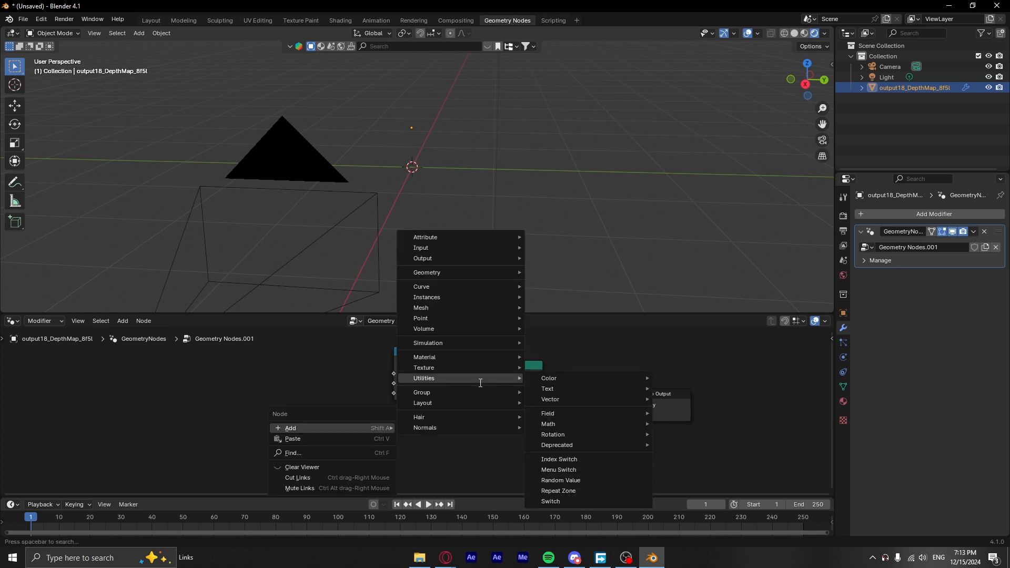
text(grid)
key(Return)
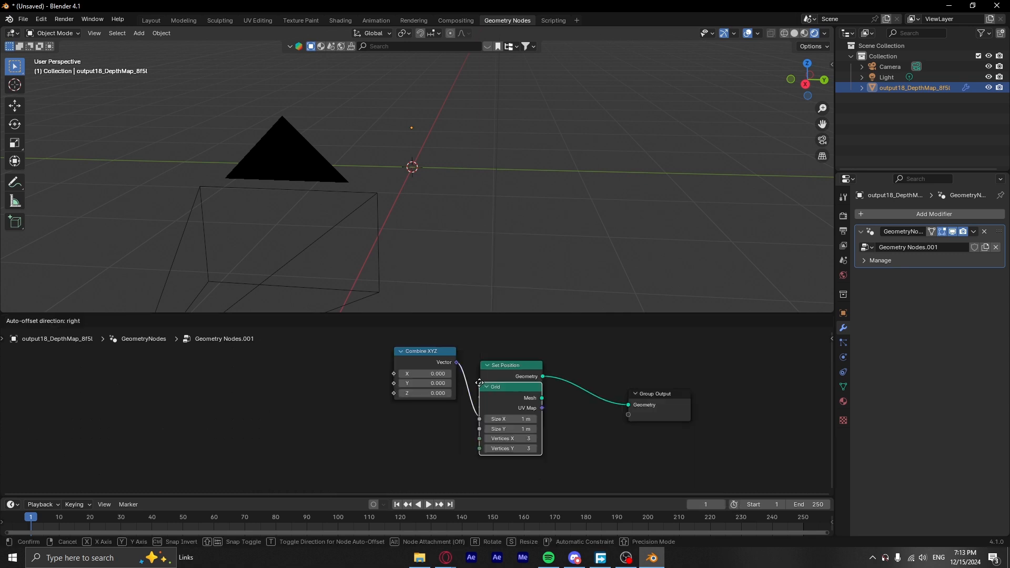
click(322, 410)
drag(385, 425, 481, 387)
Step: Set the Grid node's Size X to 1.778 m and both Vertices X and Vertices Y to 500
text(1.)
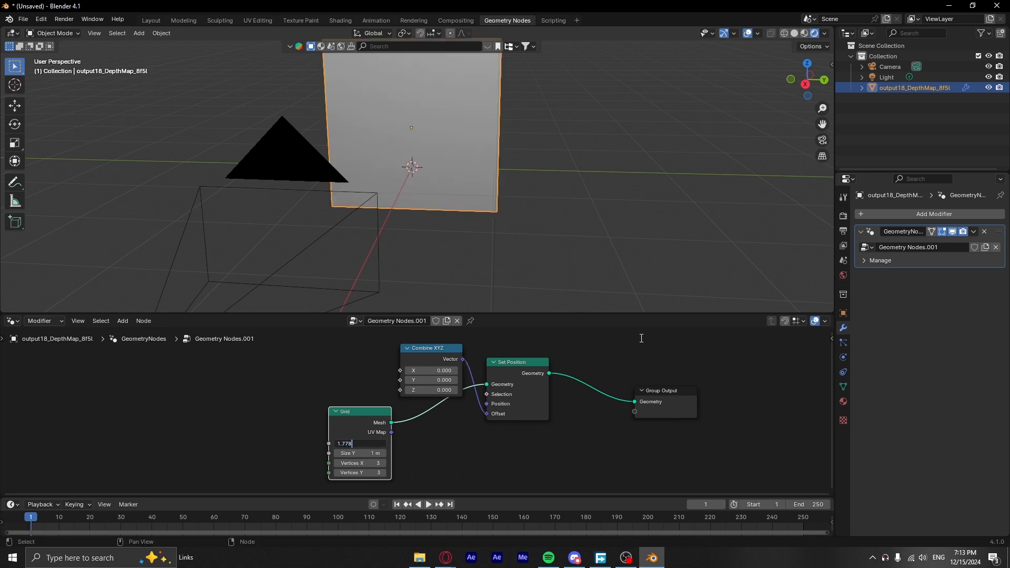
text(778)
key(Return)
click(381, 463)
text(500)
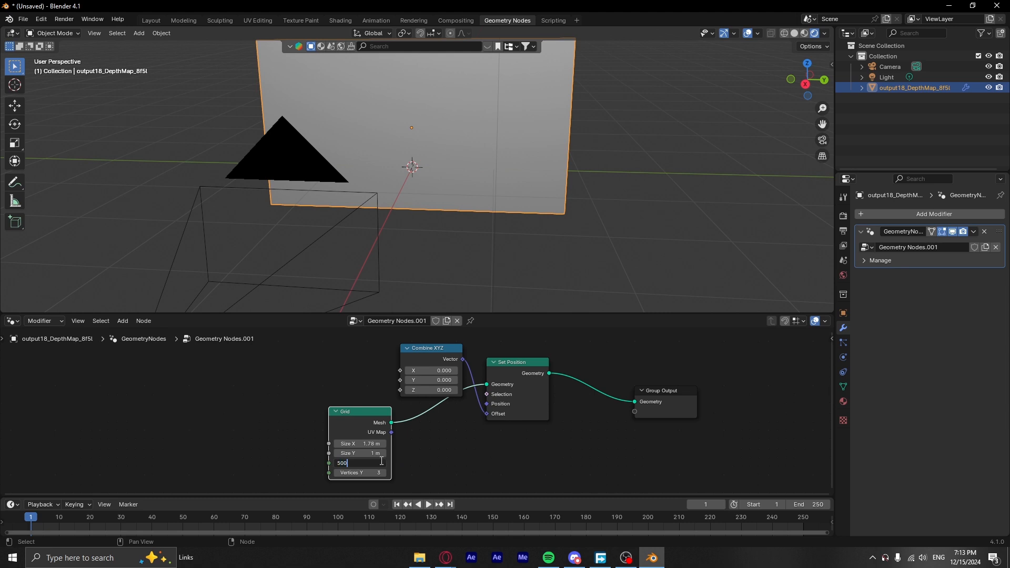
click(374, 472)
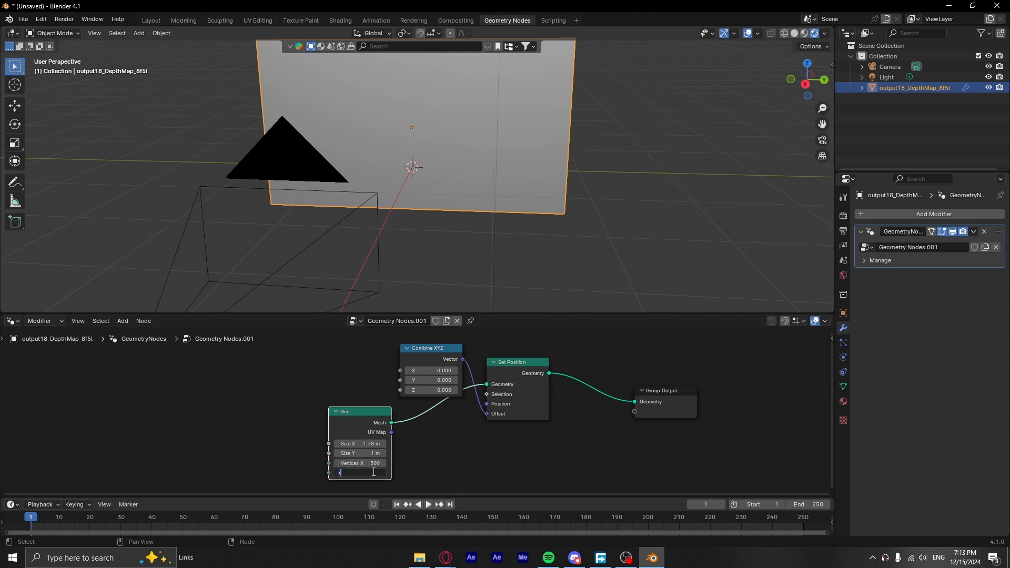
text(500)
key(Return)
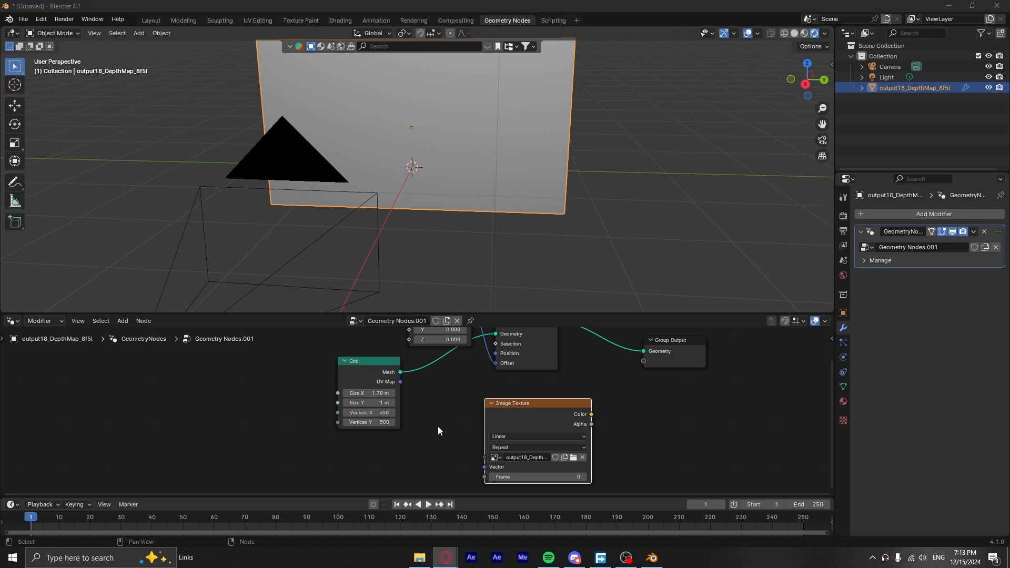
Step: Link the Grid's UV Map to the Image Texture's Vector and add a Scene Time node feeding the texture's Frame input
drag(484, 467, 467, 469)
drag(415, 415, 403, 385)
key(shift+a)
text(s)
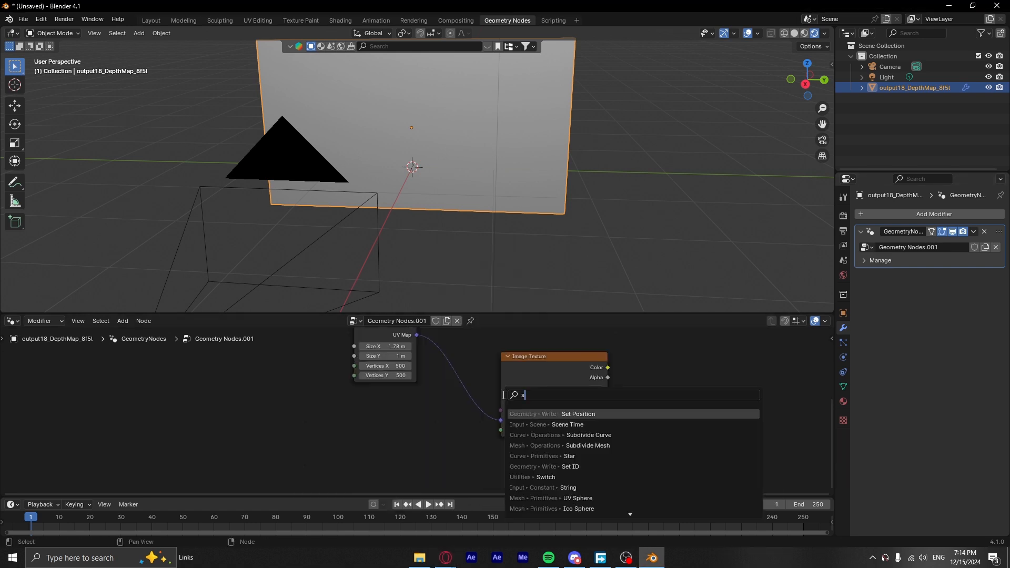
text(cene)
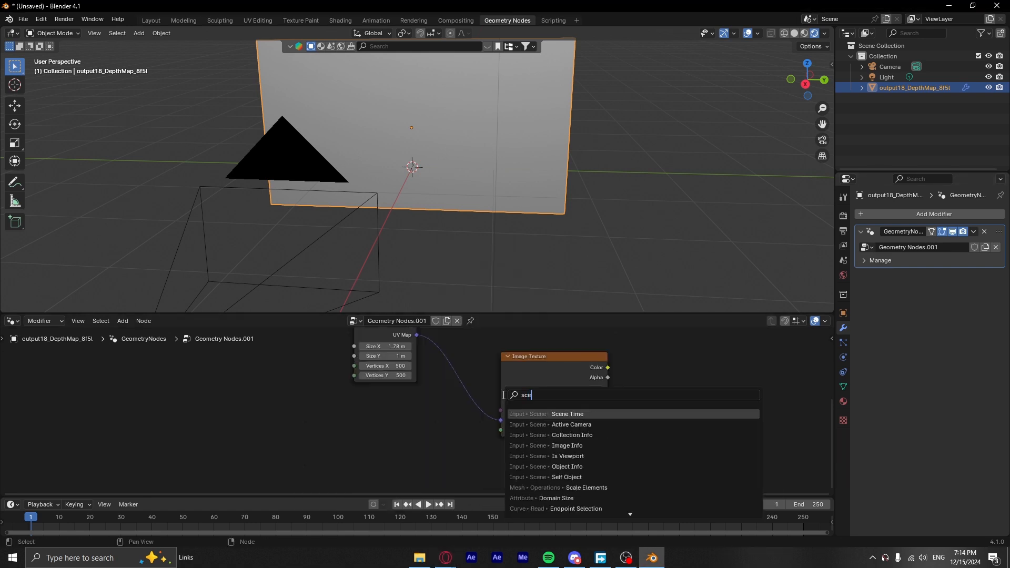
click(555, 416)
click(424, 456)
drag(424, 456, 500, 431)
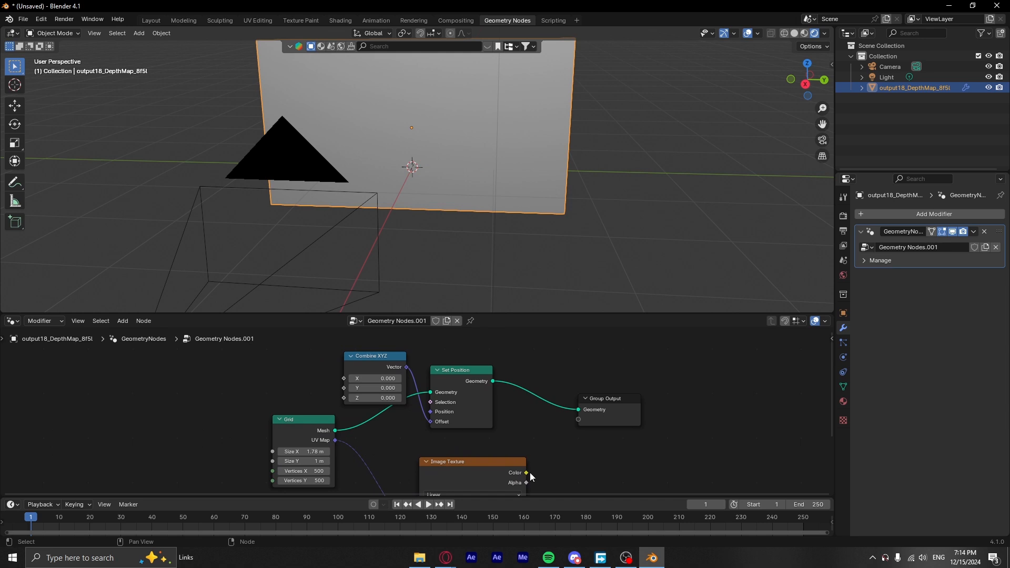
Step: Link the Image Texture's Color output to the Combine XYZ node's Z input to displace the grid
drag(527, 473, 356, 406)
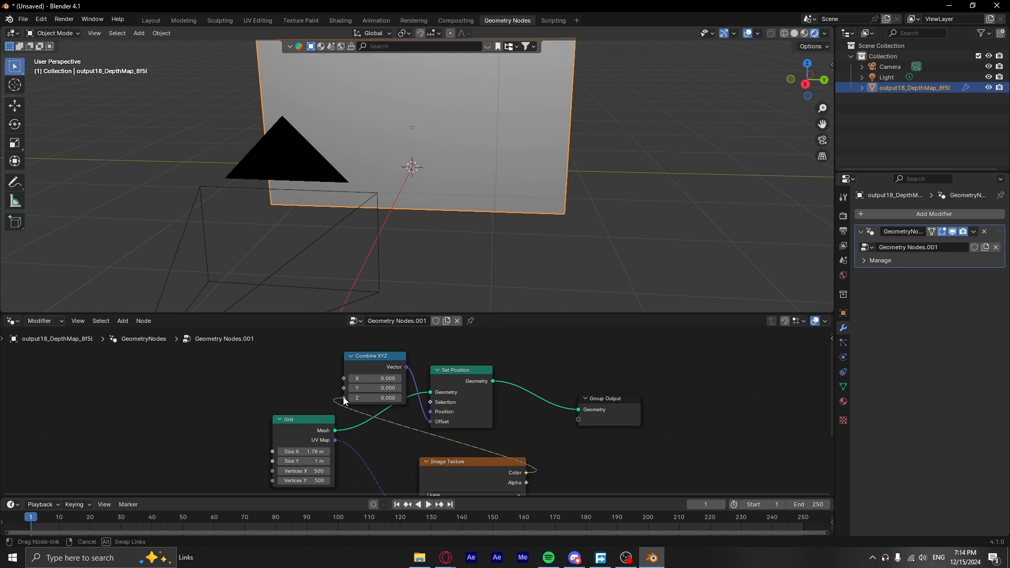
drag(344, 401, 344, 399)
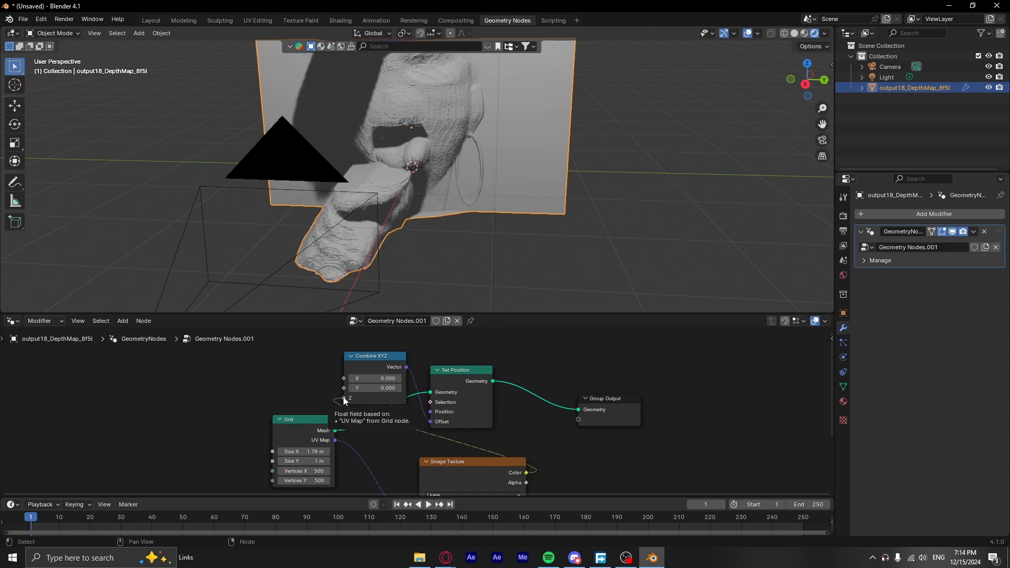
scroll(402, 131, up, 3)
middle_drag(402, 132, 404, 201)
scroll(424, 140, down, 5)
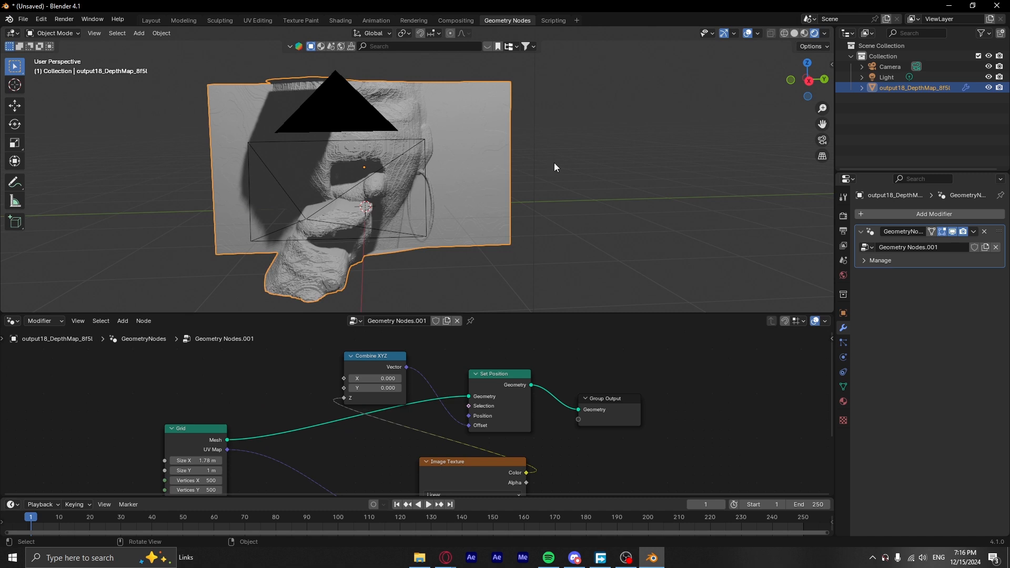
middle_drag(553, 163, 581, 195)
Step: Insert a Delete Geometry node between the Grid and the first Set Position node
right_click(295, 359)
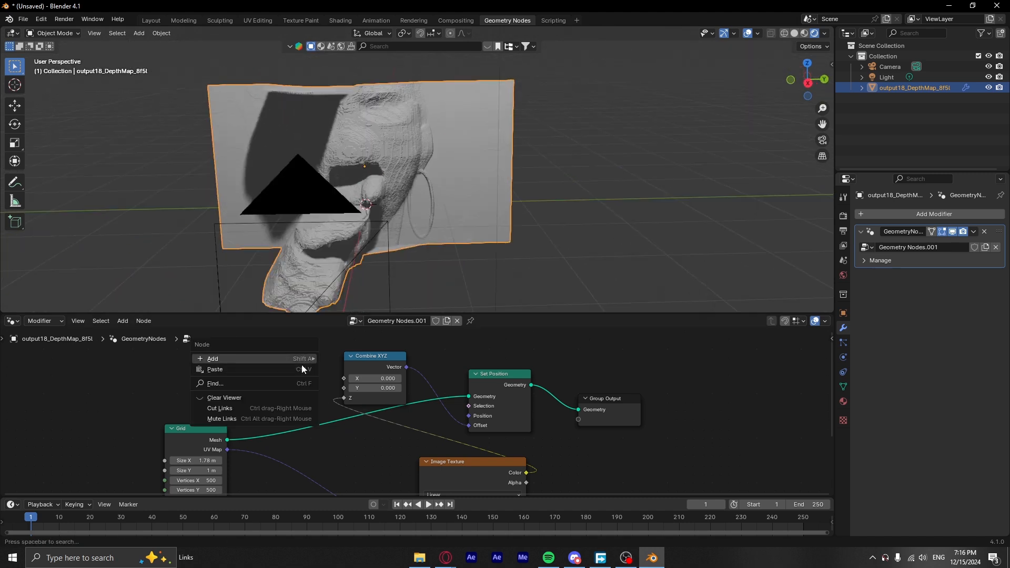
mouse_move(304, 356)
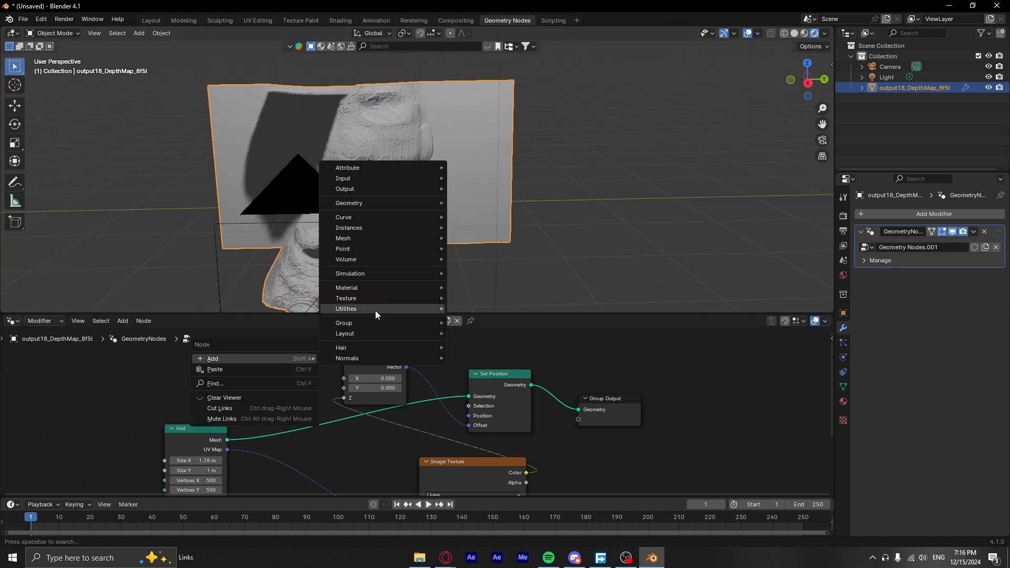
text(dele)
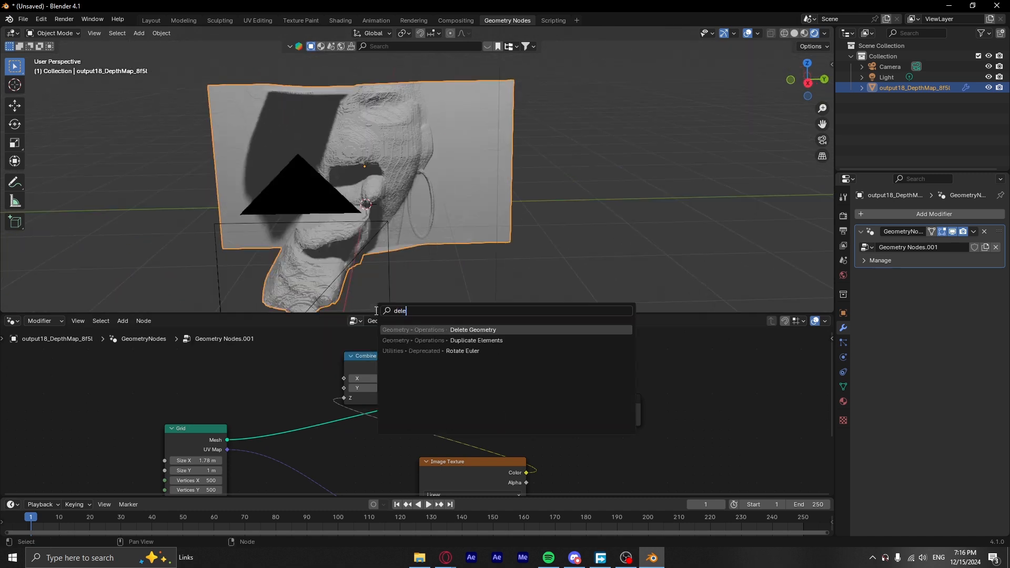
text(te g)
click(426, 330)
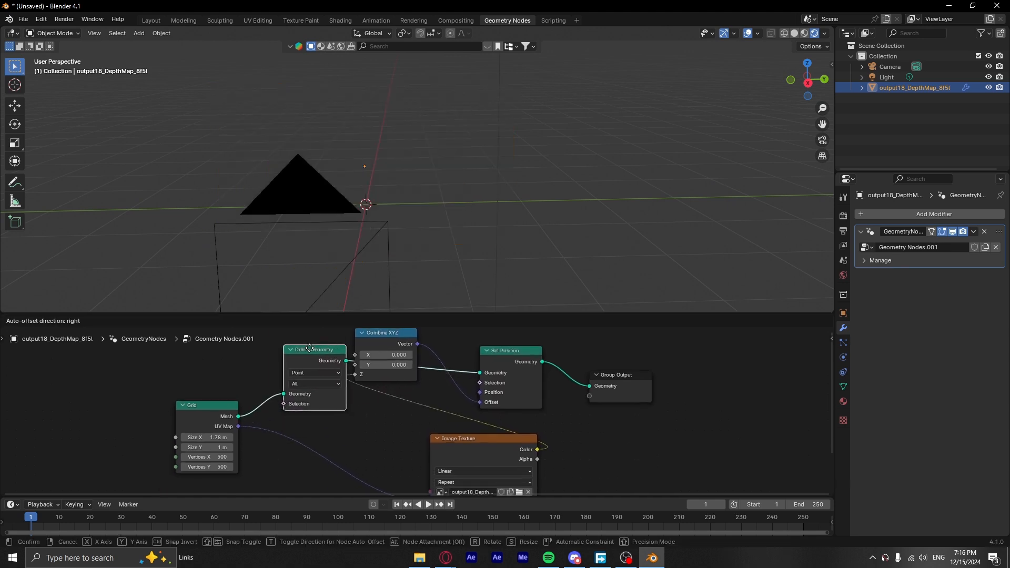
click(307, 346)
Step: Add an Edge Neighbors node and link its Face Count to input A of an integer Equal compare node
middle_drag(191, 367, 302, 419)
right_click(302, 419)
mouse_move(302, 420)
text(edge nie)
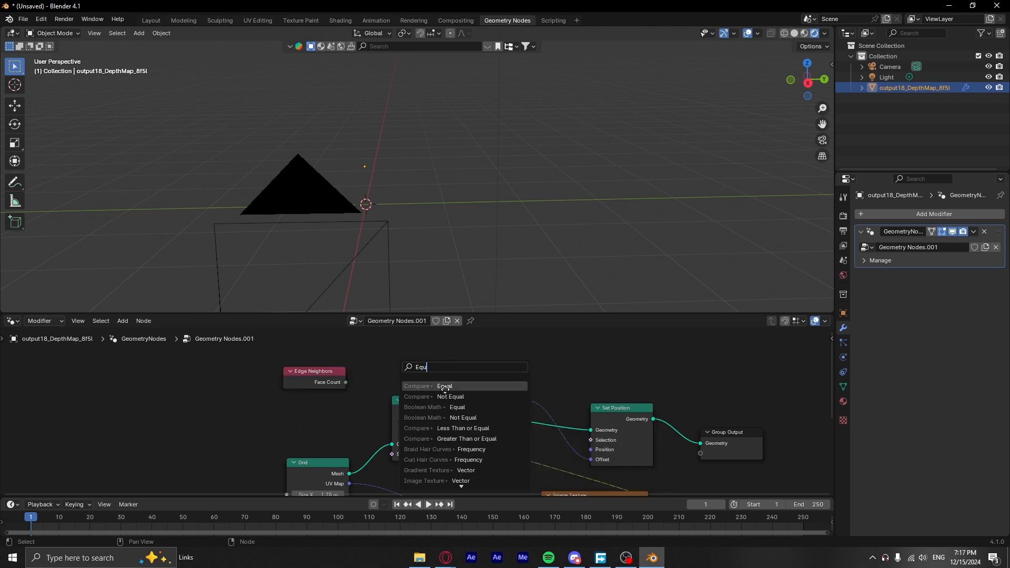
click(446, 390)
click(415, 351)
Step: Set the Equal node's B value to 1 and link its Result to the Delete Geometry node's Selection
double_click(413, 412)
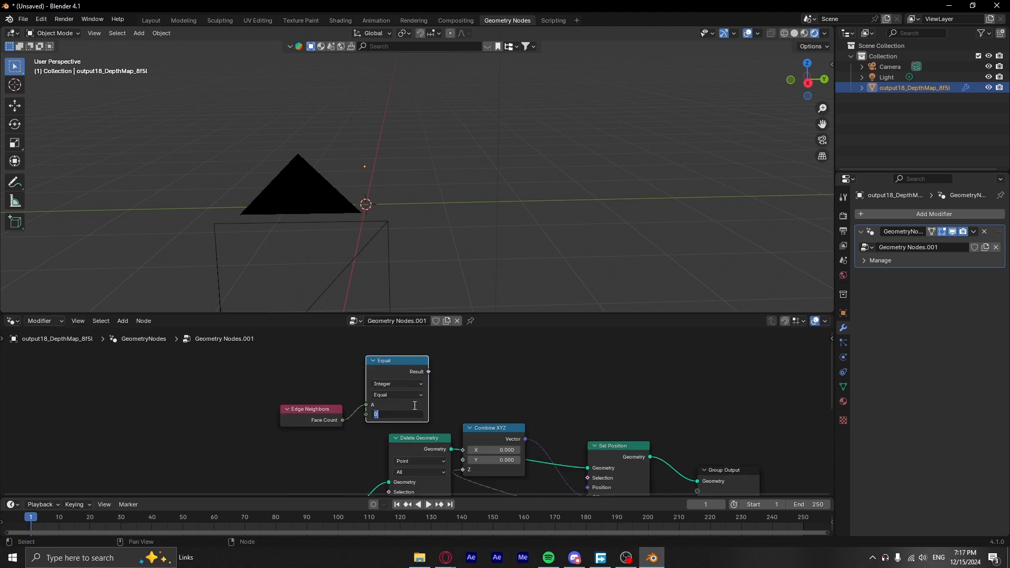
text(1)
key(Return)
drag(427, 372, 388, 452)
middle_drag(368, 221, 458, 109)
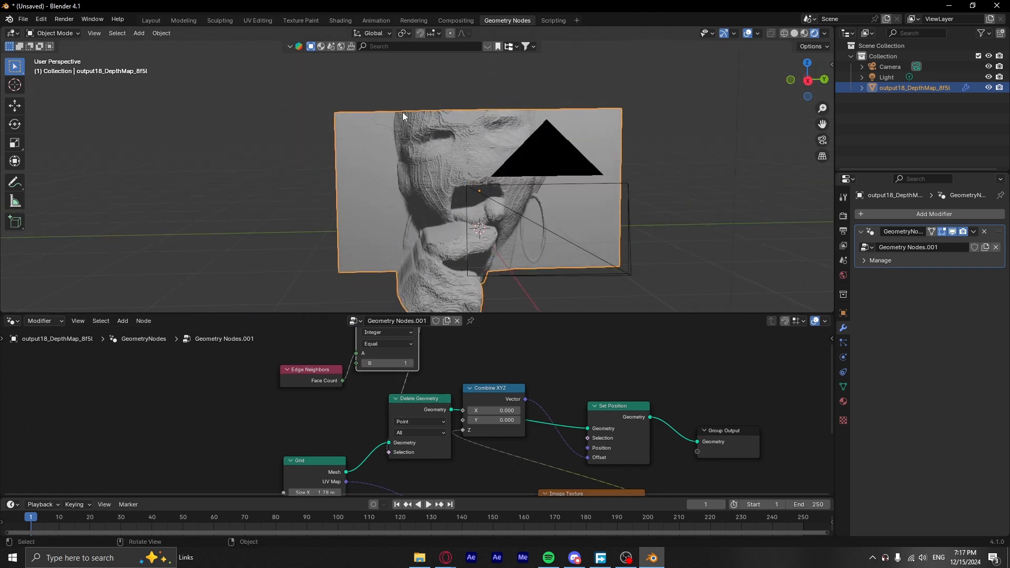
middle_drag(434, 143, 528, 138)
scroll(494, 175, up, 5)
scroll(531, 136, down, 3)
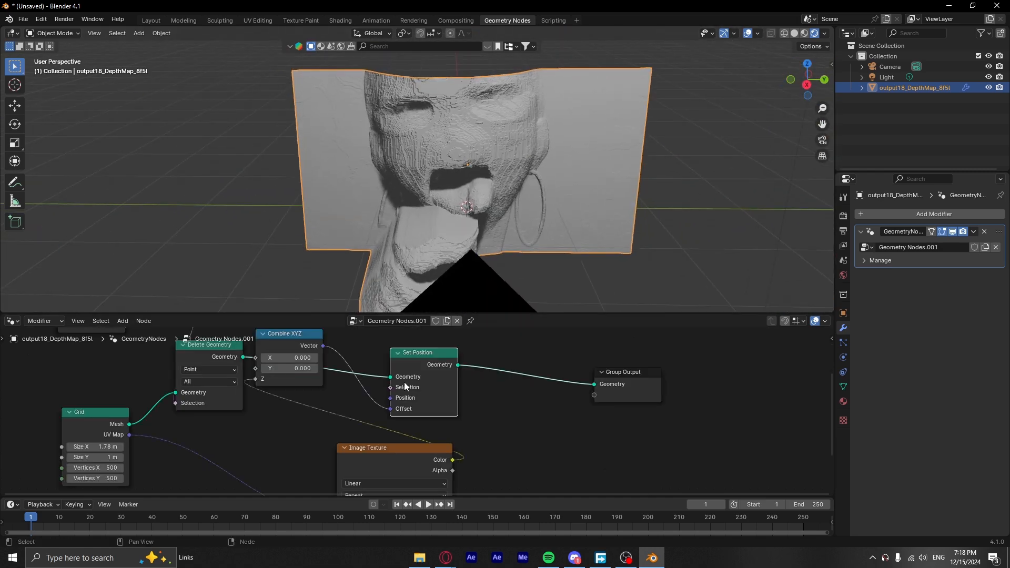
Step: Duplicate the Set Position node before the Group Output and feed the copy's Position from a new Blur Attribute node
key(shift+d)
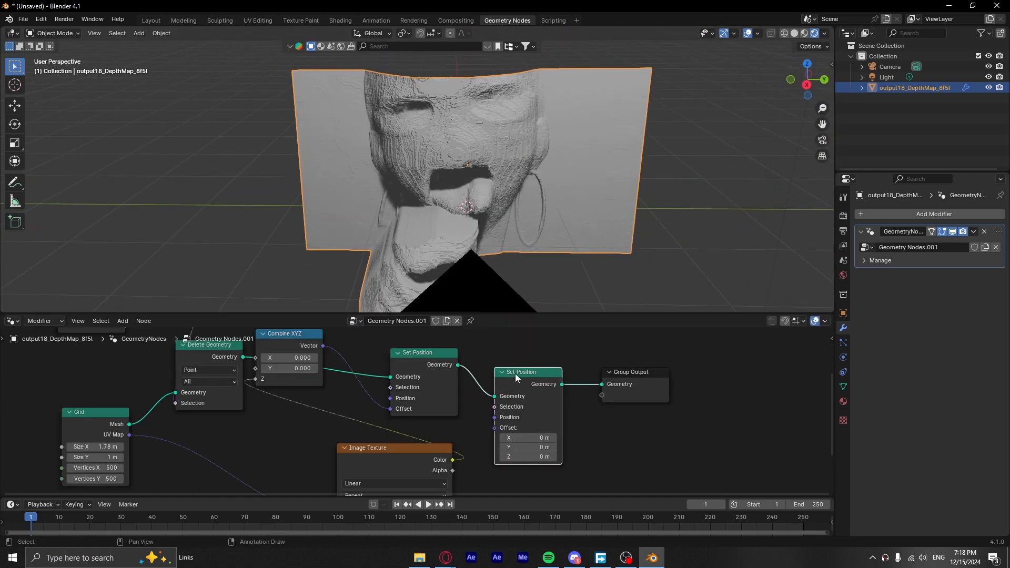
click(582, 360)
key(shift+a)
text(blur)
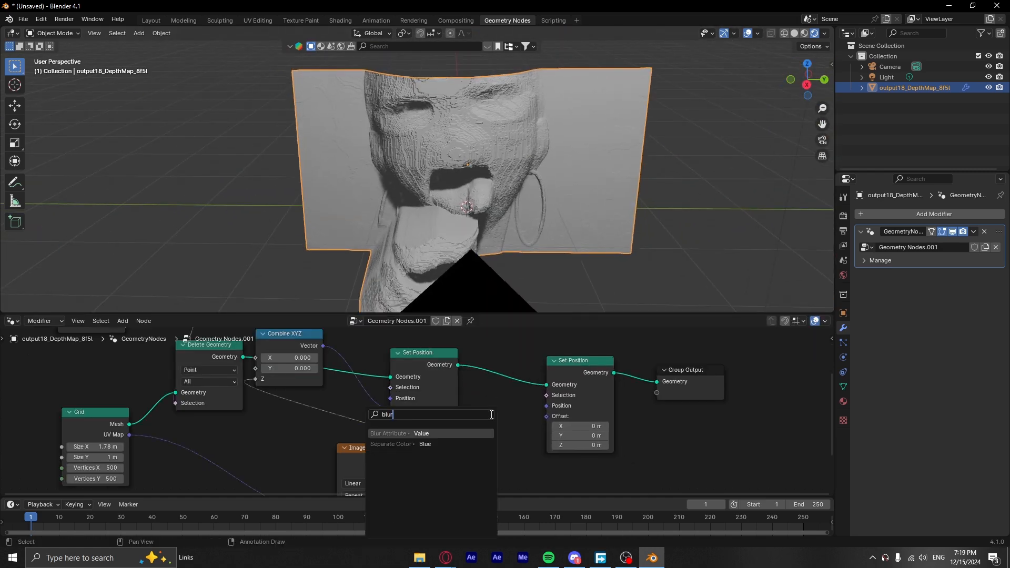
key(Return)
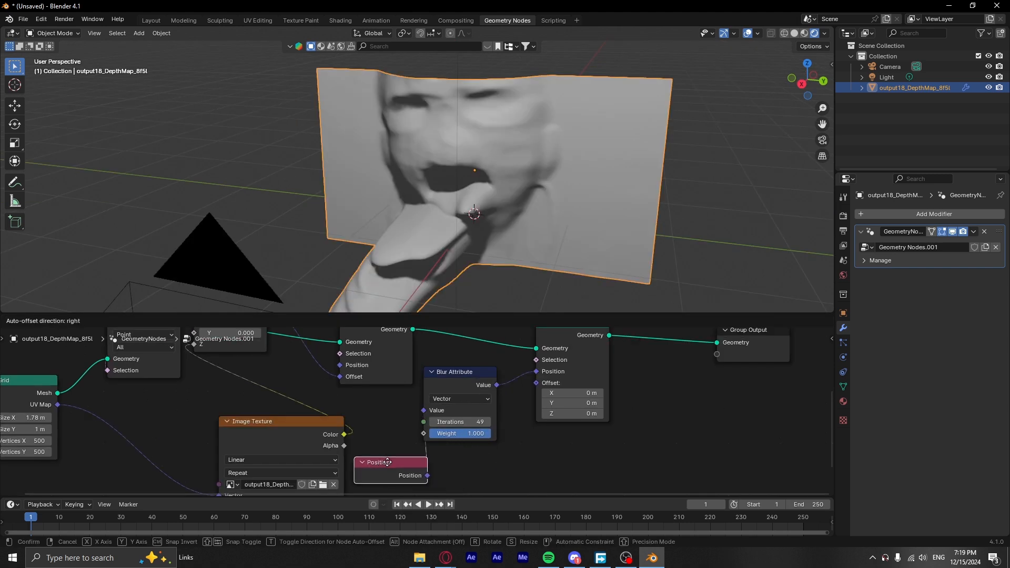
Step: Place the Position node that feeds the Blur Attribute's Value, and lower the blur iterations
middle_drag(445, 451, 458, 451)
drag(403, 464, 392, 464)
mouse_move(487, 422)
mouse_down()
mouse_move(429, 422)
mouse_move(468, 422)
mouse_up()
middle_drag(473, 221, 526, 157)
scroll(525, 399, down, 1)
middle_drag(533, 419, 584, 486)
scroll(412, 352, down, 1)
middle_drag(412, 351, 438, 353)
mouse_move(416, 434)
middle_down()
mouse_move(353, 377)
mouse_move(282, 368)
mouse_move(289, 426)
mouse_move(358, 449)
middle_up()
middle_drag(284, 363, 348, 415)
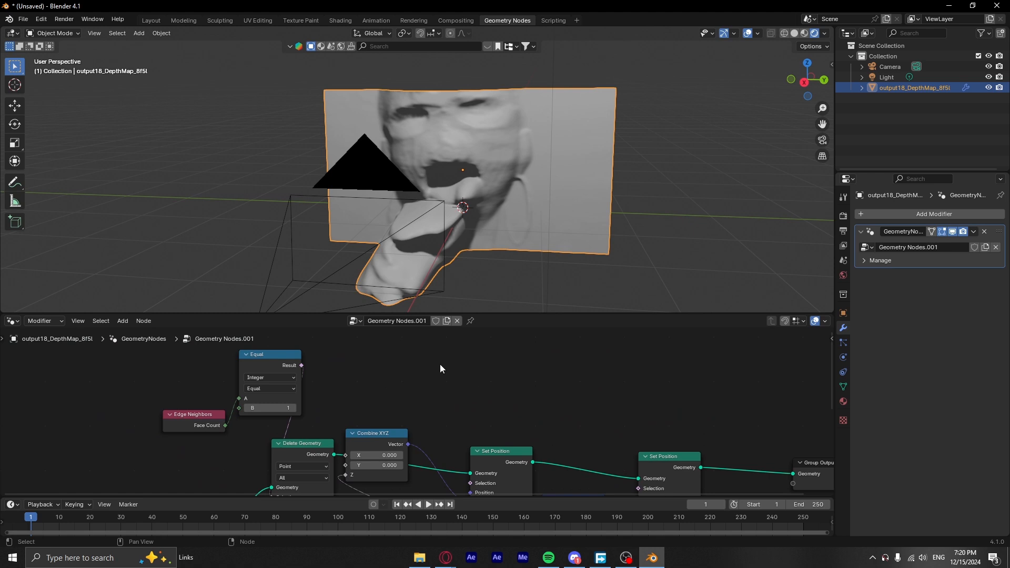
Step: Select the scene's point light and move it close in front of the displaced face mesh
middle_drag(517, 385, 473, 319)
middle_drag(450, 455, 441, 440)
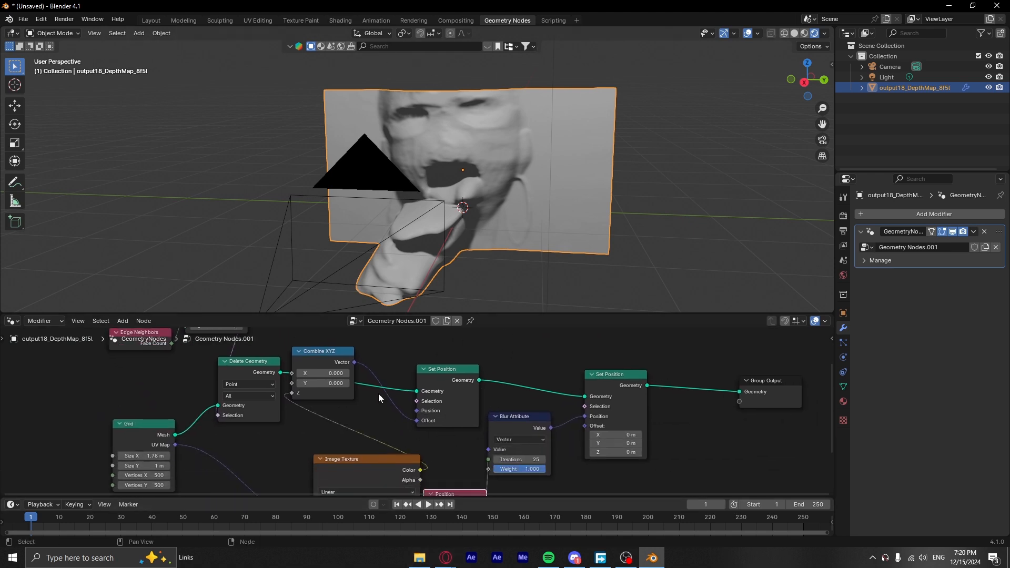
click(887, 77)
scroll(484, 187, down, 4)
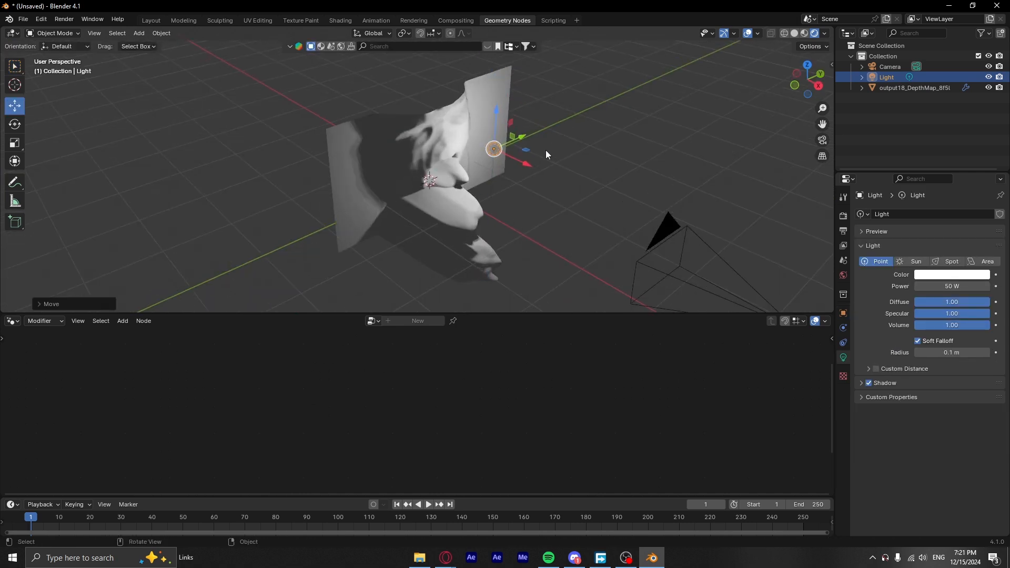
middle_drag(545, 150, 474, 144)
middle_drag(493, 189, 473, 179)
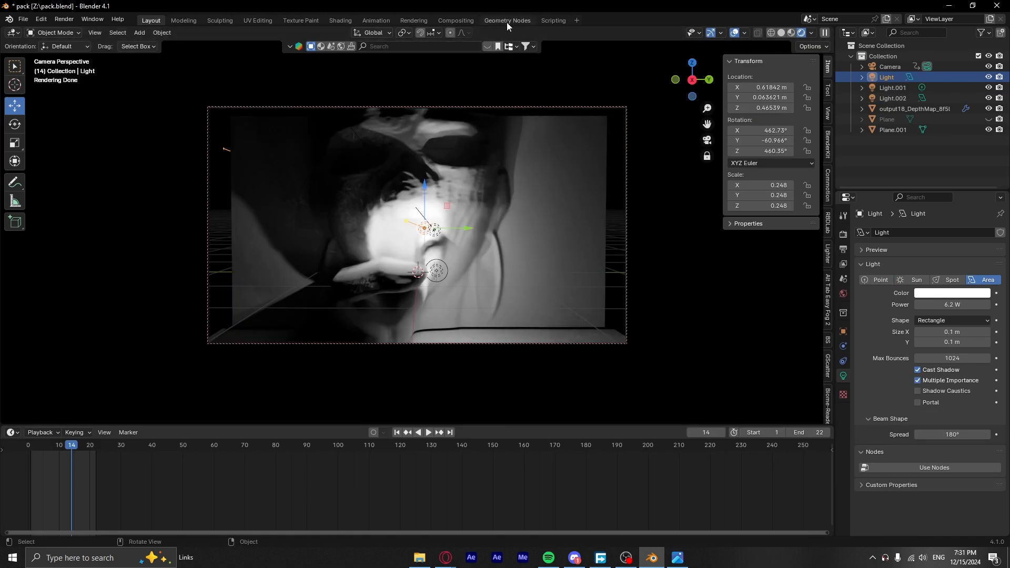
Step: Check the world settings and Light.001, and rotate the area light named Light to re-aim it at the face
click(845, 294)
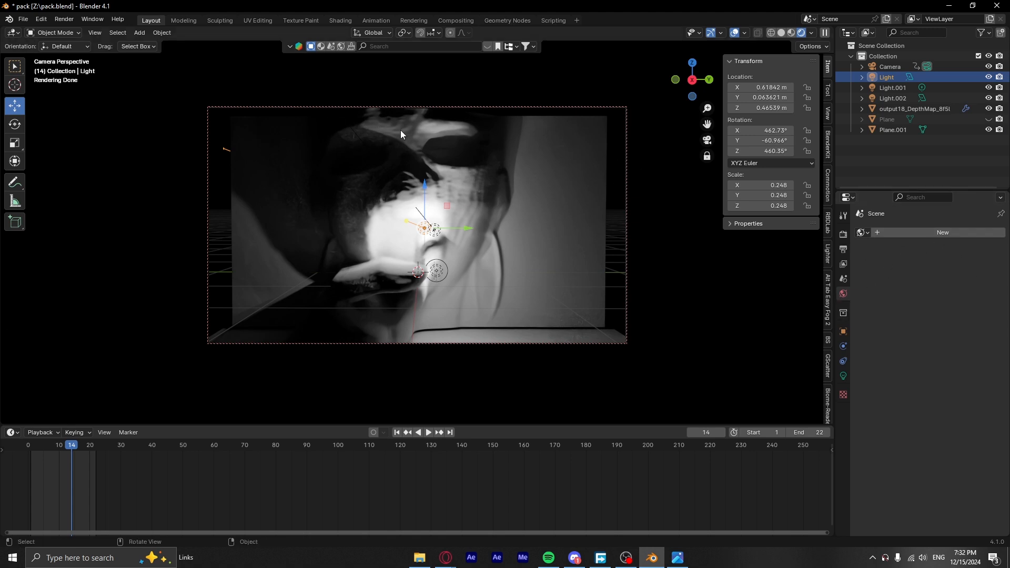
click(884, 89)
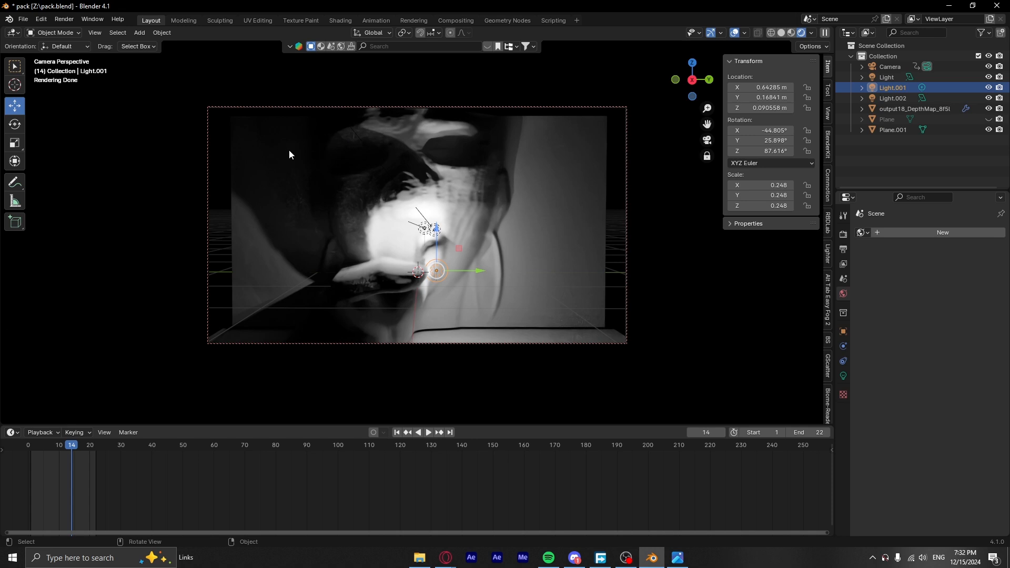
click(425, 228)
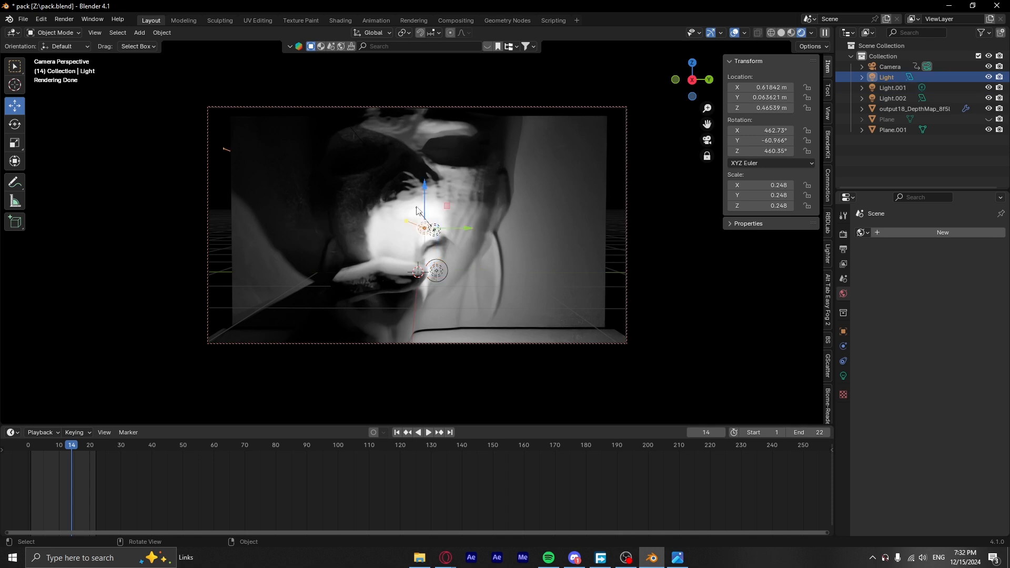
mouse_move(414, 229)
mouse_down()
mouse_move(422, 224)
mouse_move(414, 231)
mouse_up()
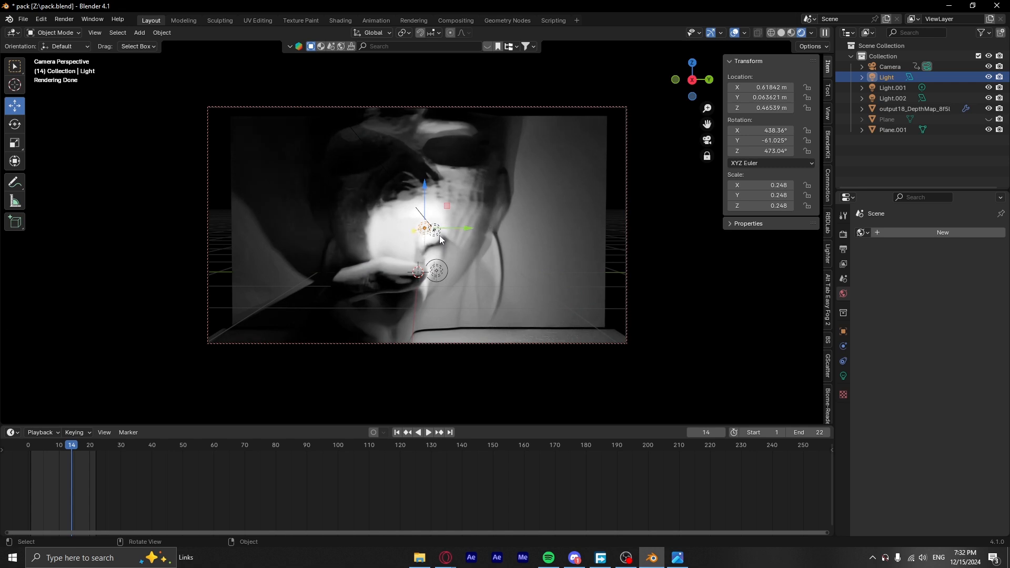
Step: Hide Light.002 in the viewport to check its contribution to the face lighting, and select the area light beside it
click(894, 97)
click(988, 98)
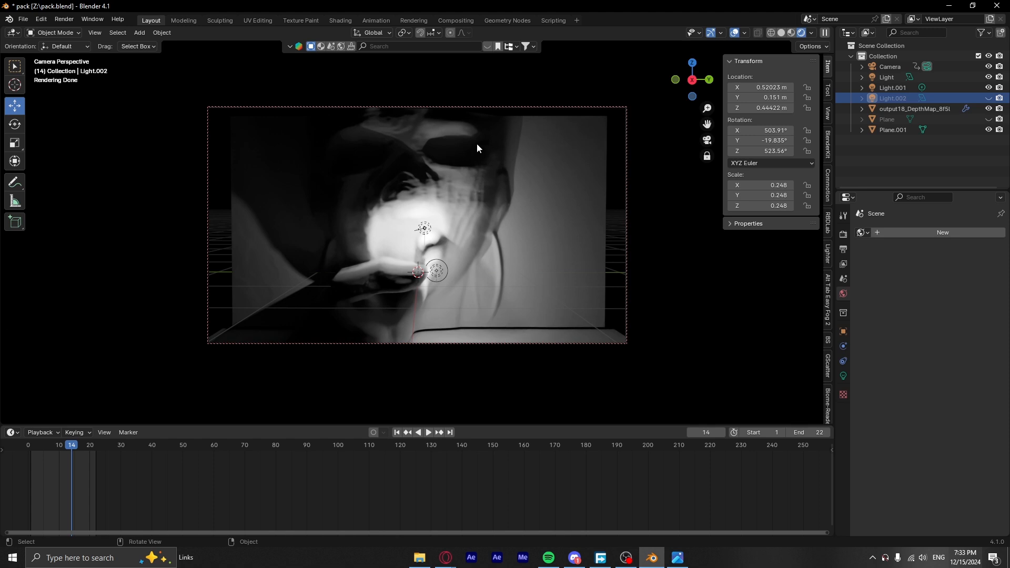
click(425, 228)
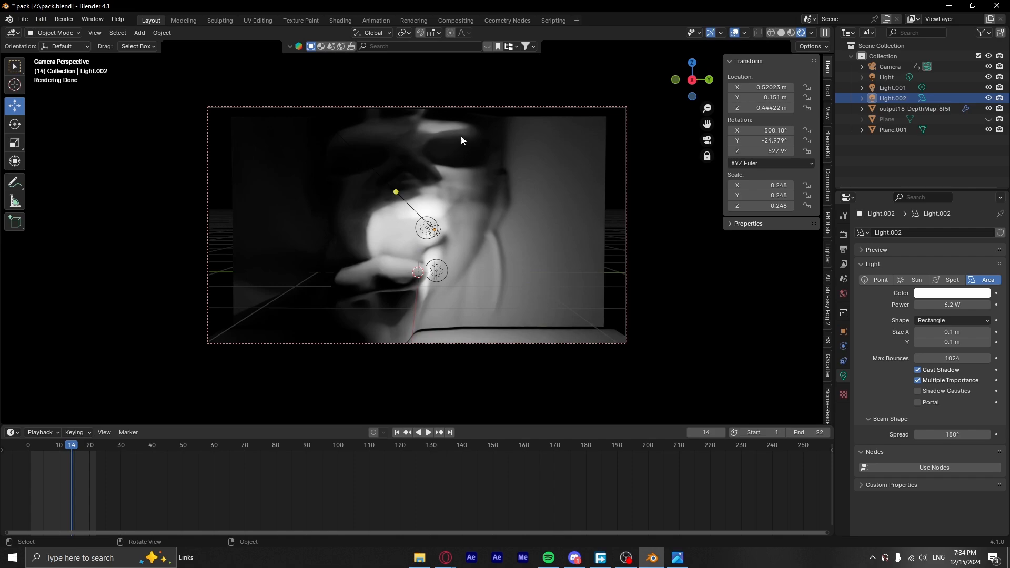
Step: Render the full animation of the lit face scene
click(63, 19)
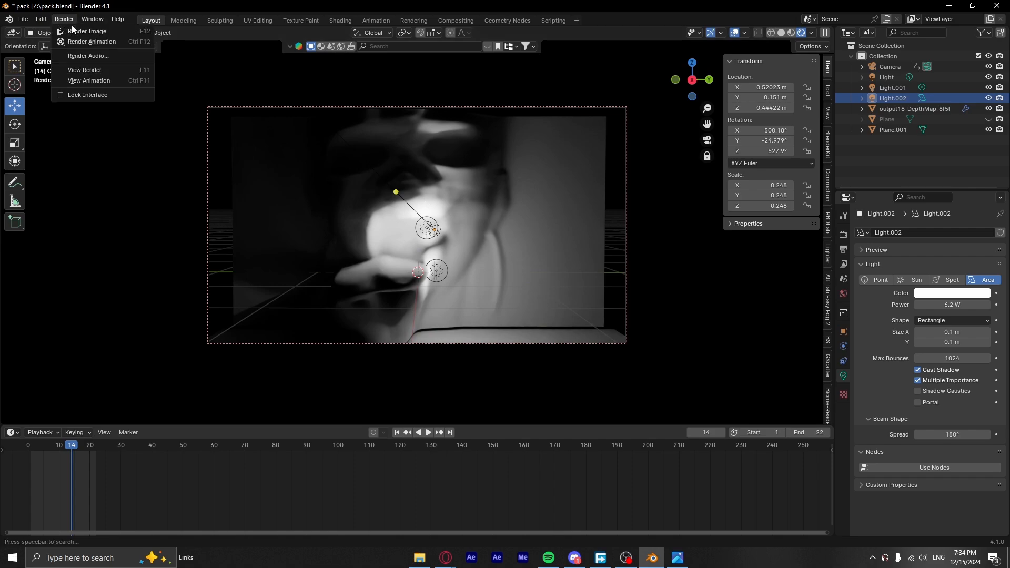
click(91, 41)
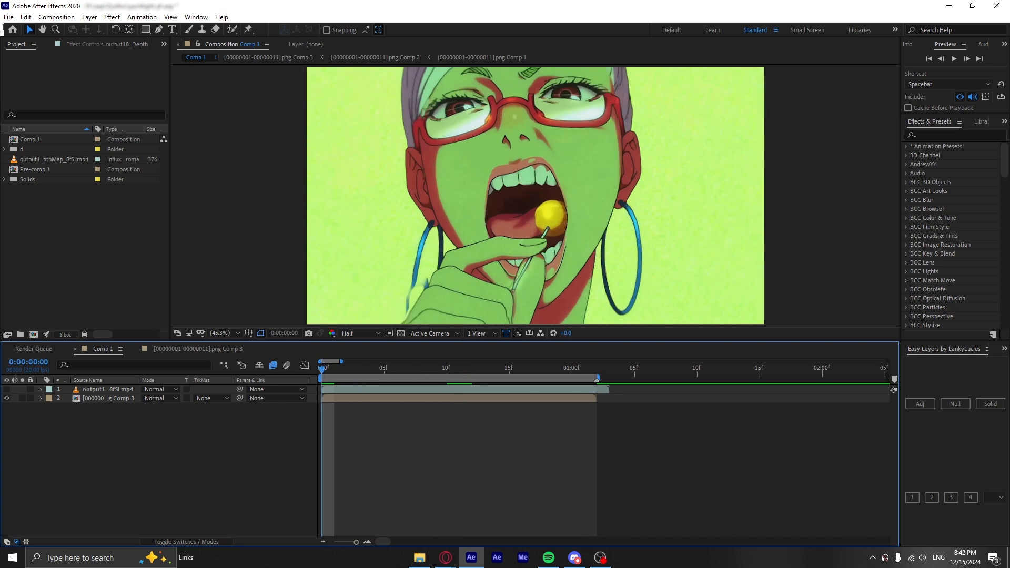
Step: In After Effects, temporarily show the depth map layer in Comp 1, preview it, and hide it again
click(360, 390)
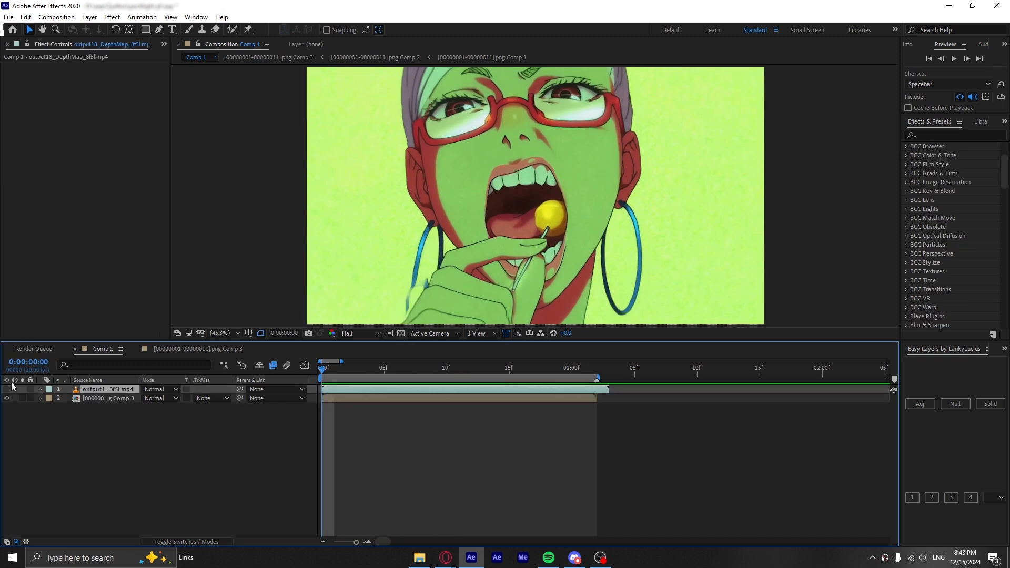
click(6, 390)
key(space)
key(space)
click(7, 390)
Step: Apply Levels to the depth map layer and use that layer as the luma matte of the footage layer below
click(927, 136)
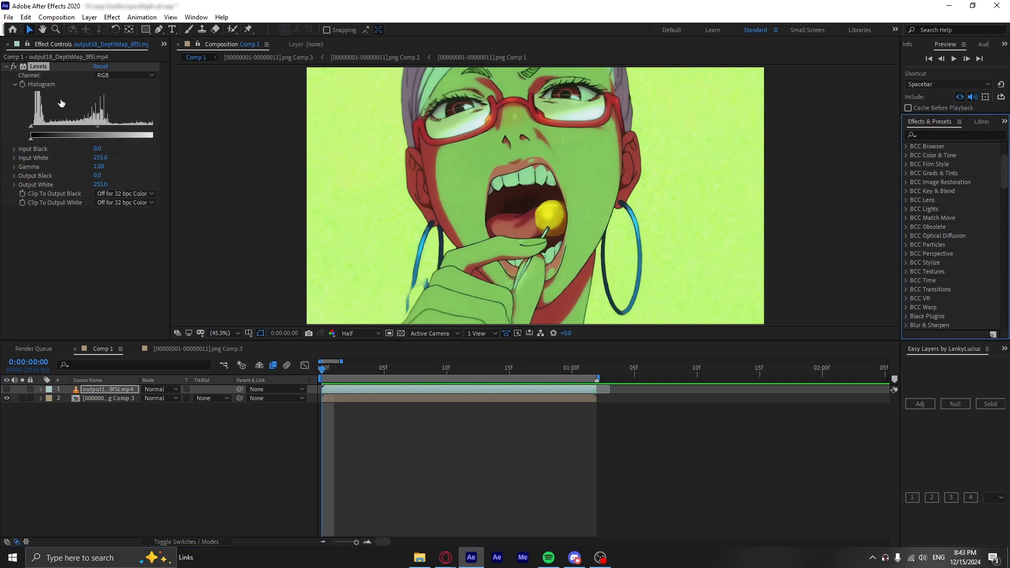
click(6, 389)
click(210, 399)
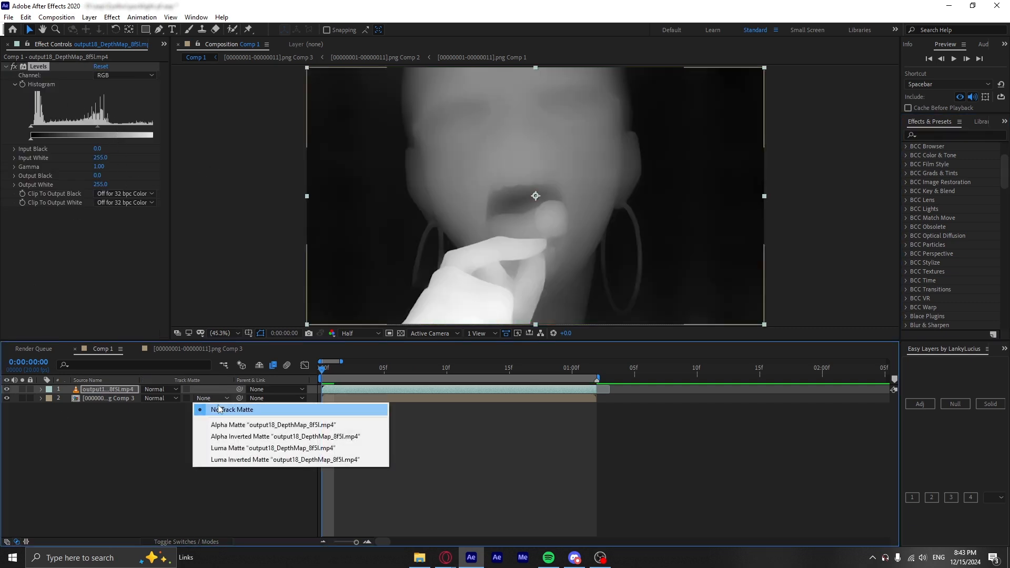
click(227, 448)
Step: Set the depth map's Levels to input black 30, input white 190 and gamma 0.85, and preview the matte
drag(100, 149, 108, 150)
drag(100, 158, 120, 161)
drag(101, 157, 103, 150)
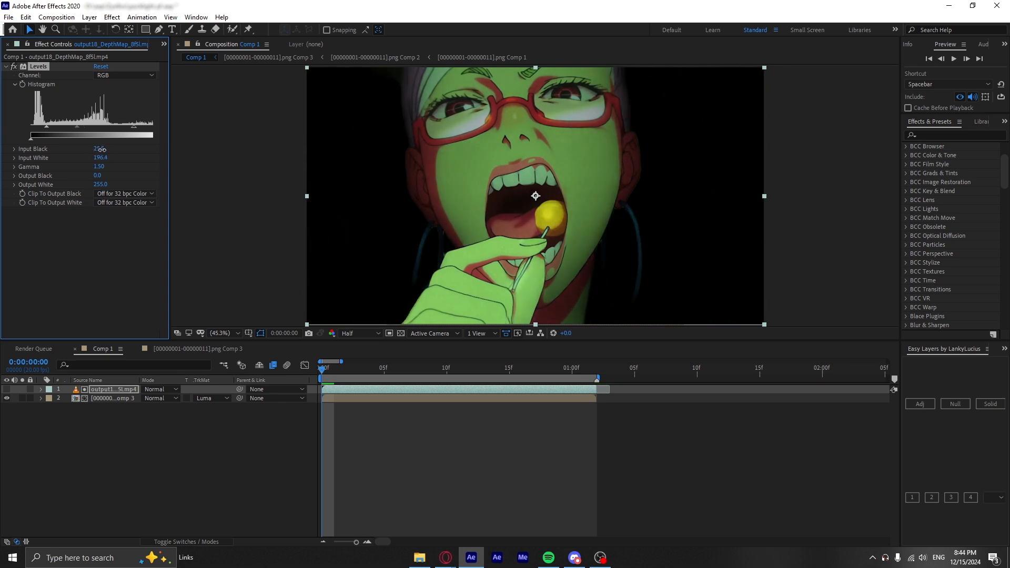
click(953, 59)
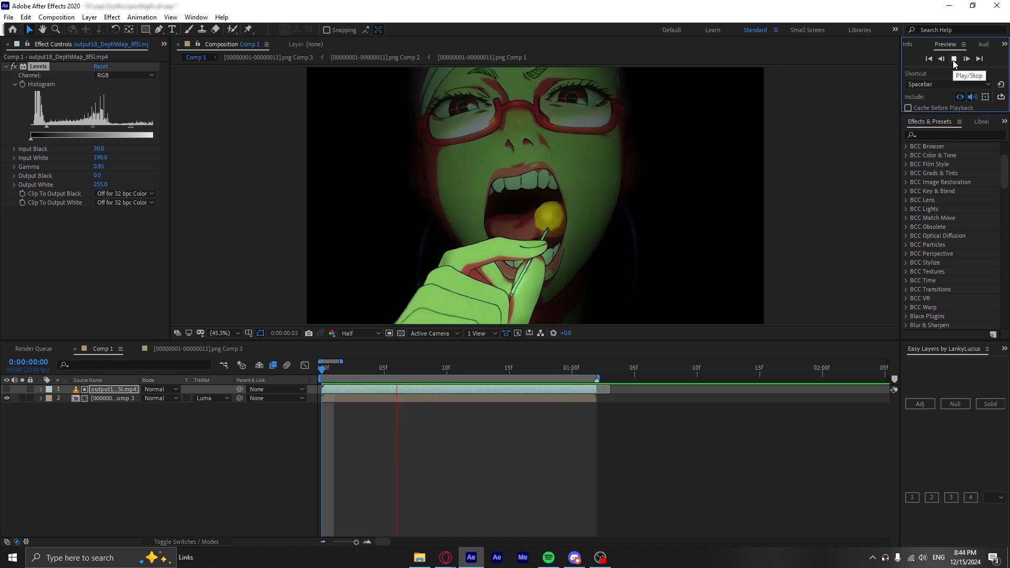
Step: Pre-compose the depth map layer and the matted footage layer together
click(477, 398)
shift+click(478, 390)
right_click(478, 390)
click(515, 333)
click(141, 164)
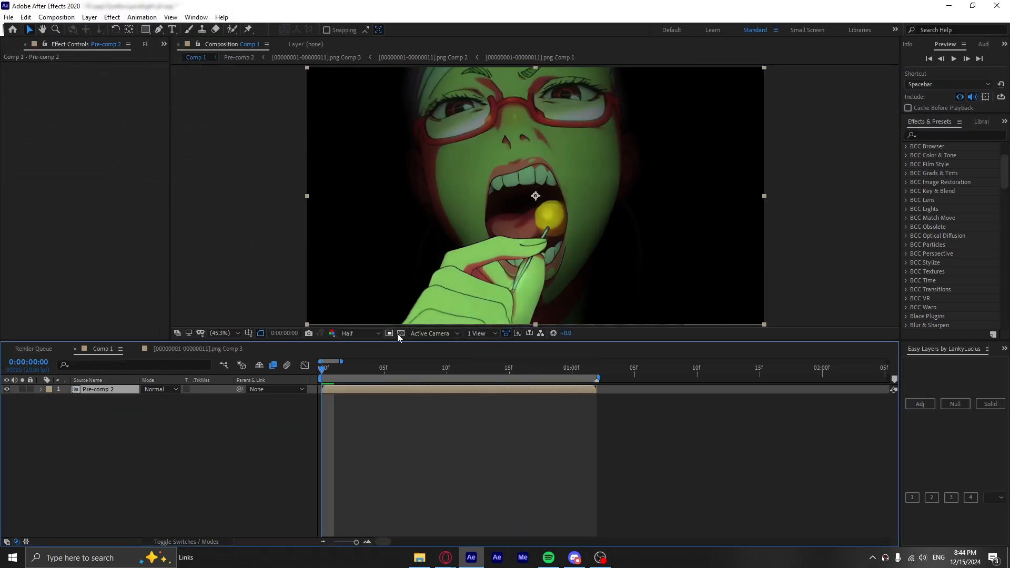
Step: Set the opacity of the Pre-comp 2 layer to 13%
key(t)
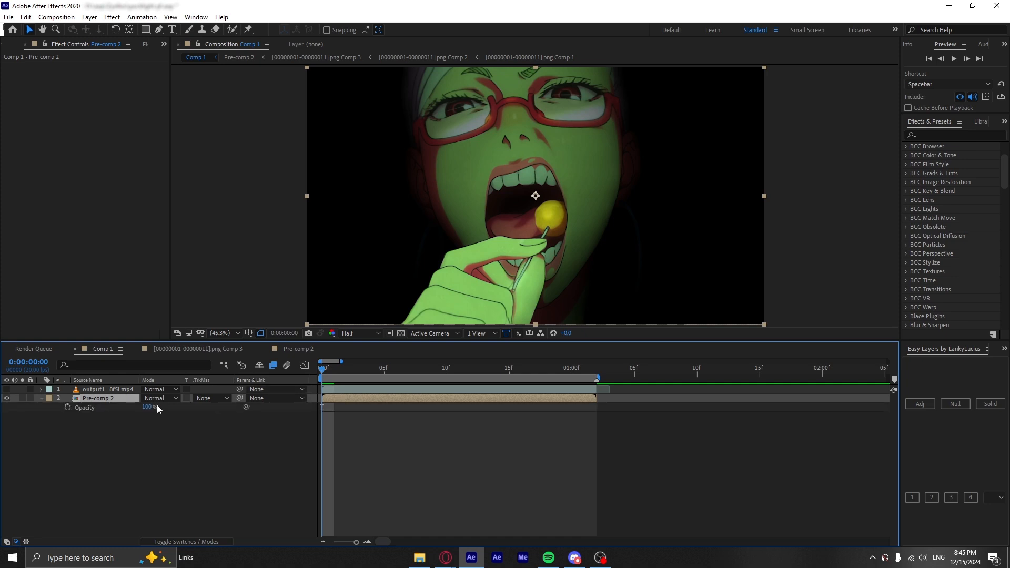
mouse_move(147, 407)
mouse_down()
mouse_move(113, 417)
mouse_move(150, 411)
mouse_up()
click(150, 411)
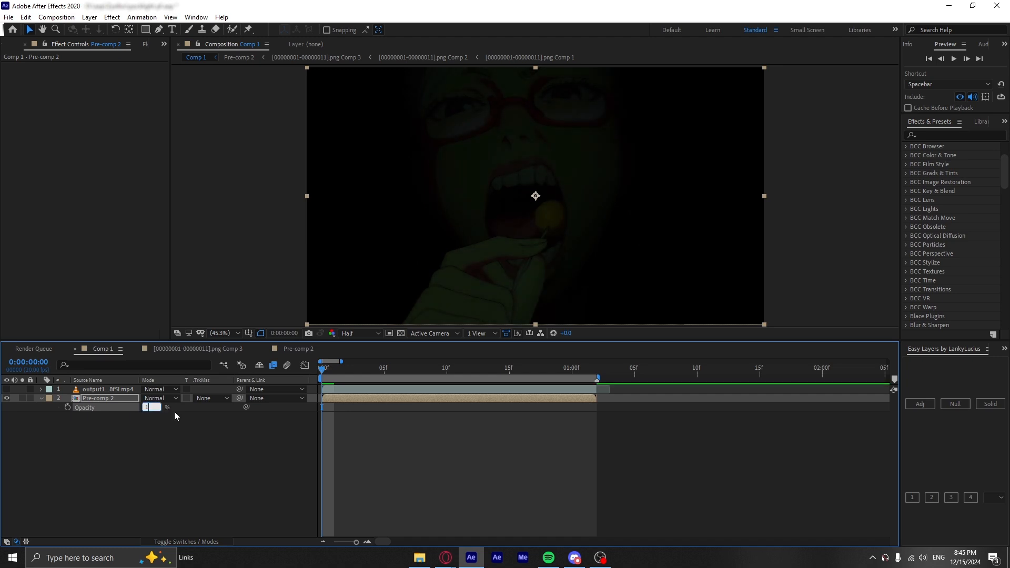
click(220, 445)
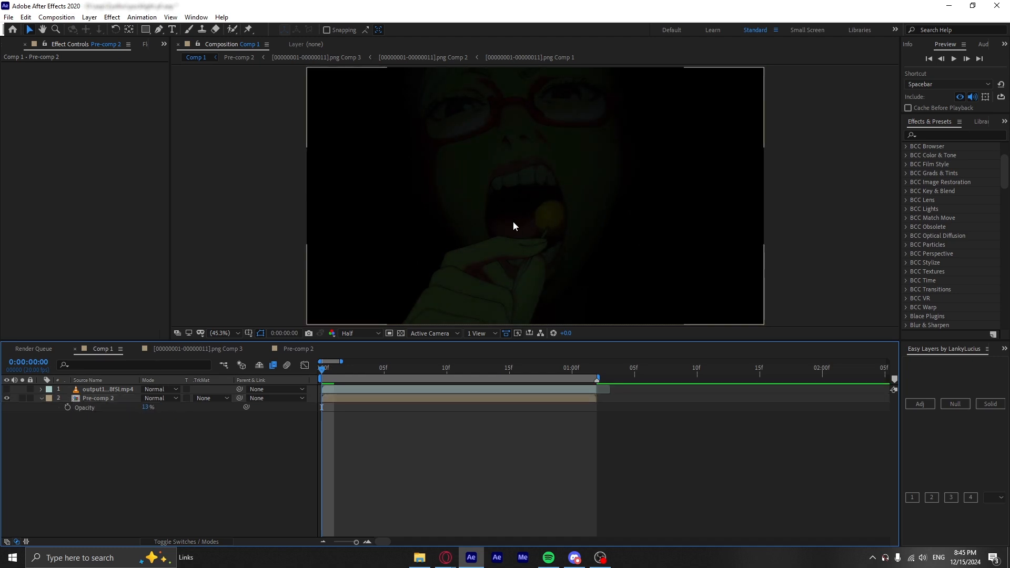
Step: Duplicate the Pre-comp 2 layer and set the upper copy's opacity to 100%
click(333, 400)
key(ctrl+d)
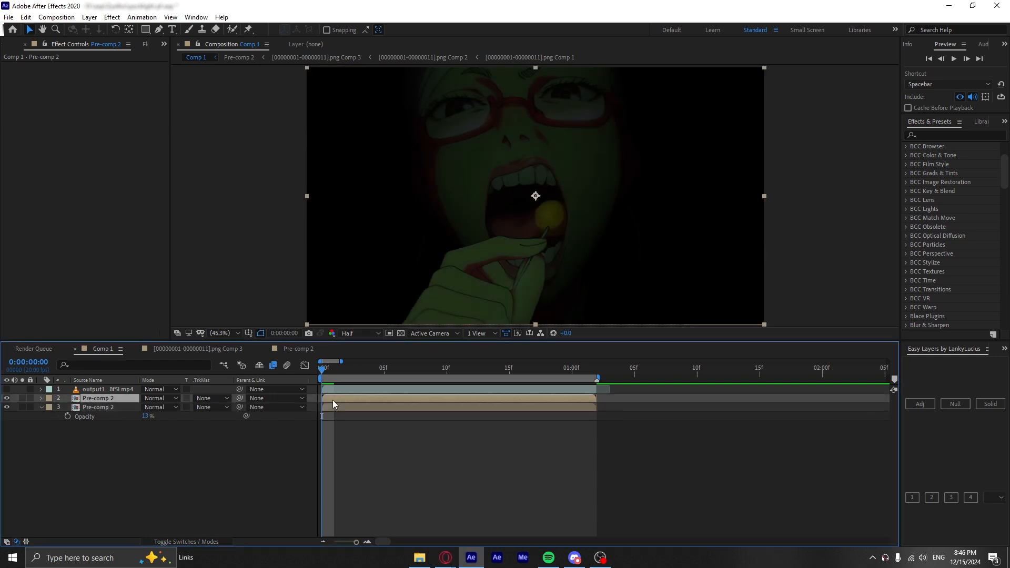
drag(146, 407, 406, 400)
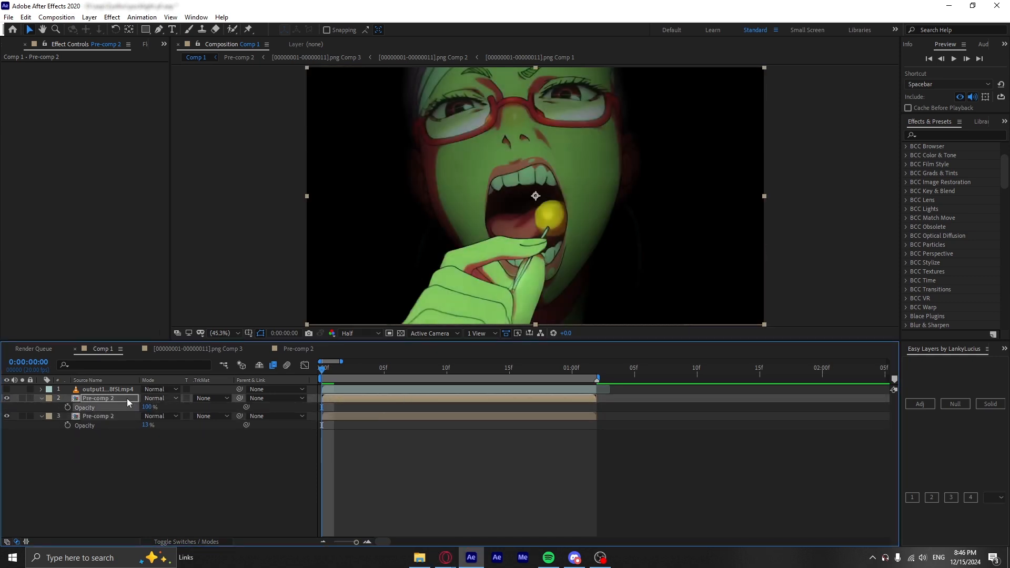
click(42, 399)
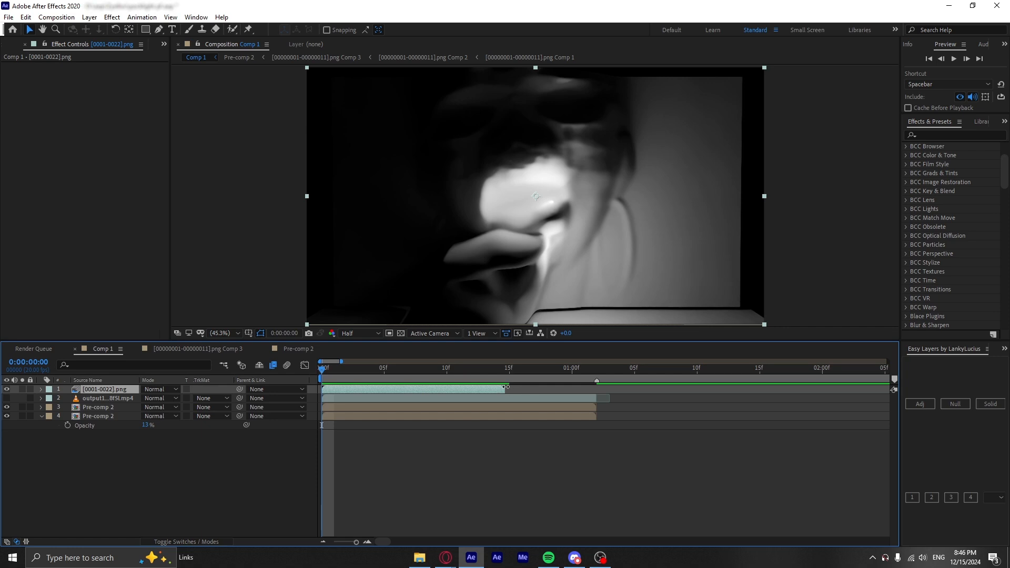
Step: Extend the rendered [0001-0022].png layer to the footage's end and fit it with 115% scale and position 951, 545
drag(508, 388, 397, 364)
key(s)
key(shift+p)
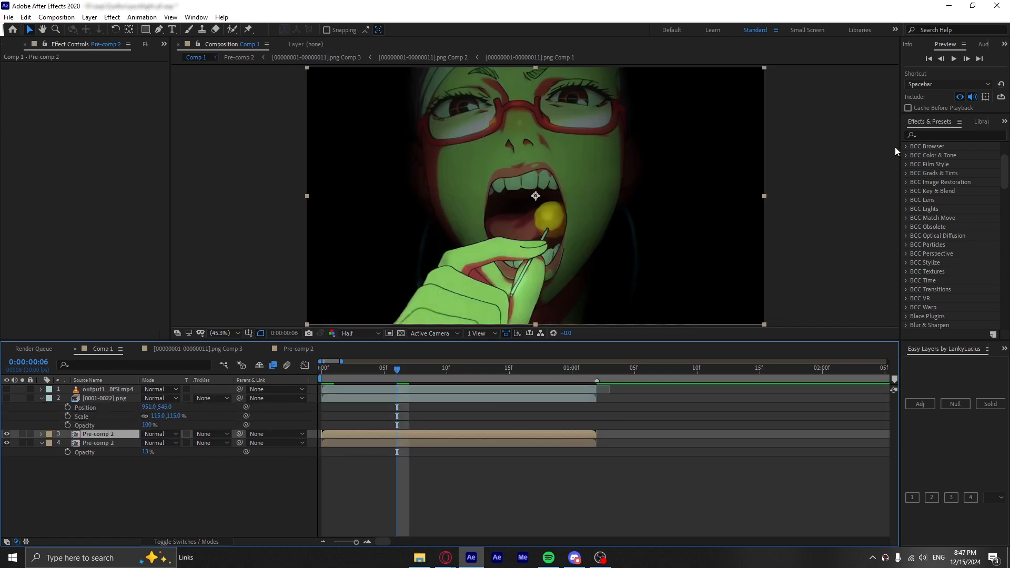
Step: Apply Tritone to the upper Pre-comp 2 layer and change its midtones to a light blue
click(936, 135)
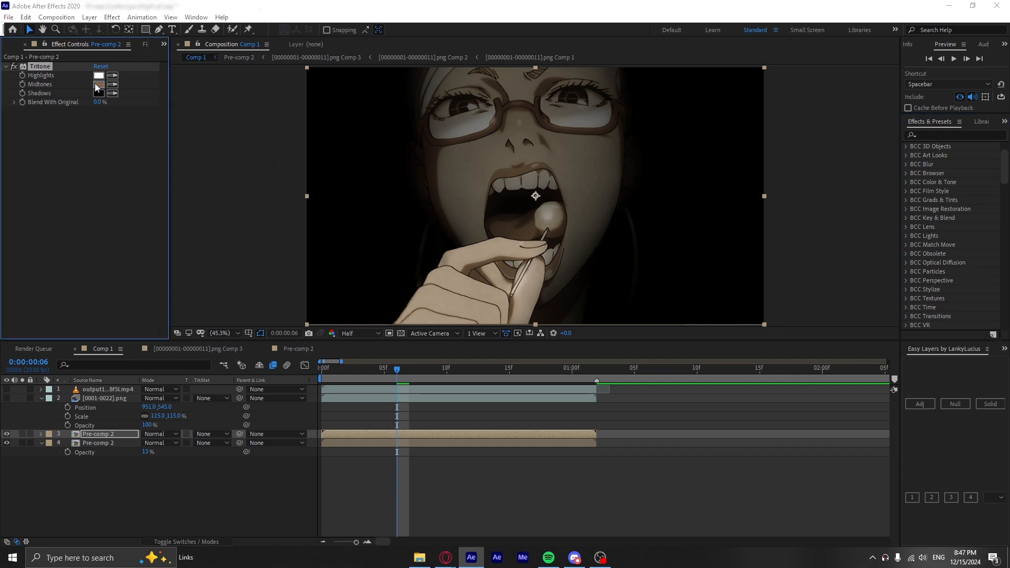
click(95, 83)
drag(156, 78, 161, 84)
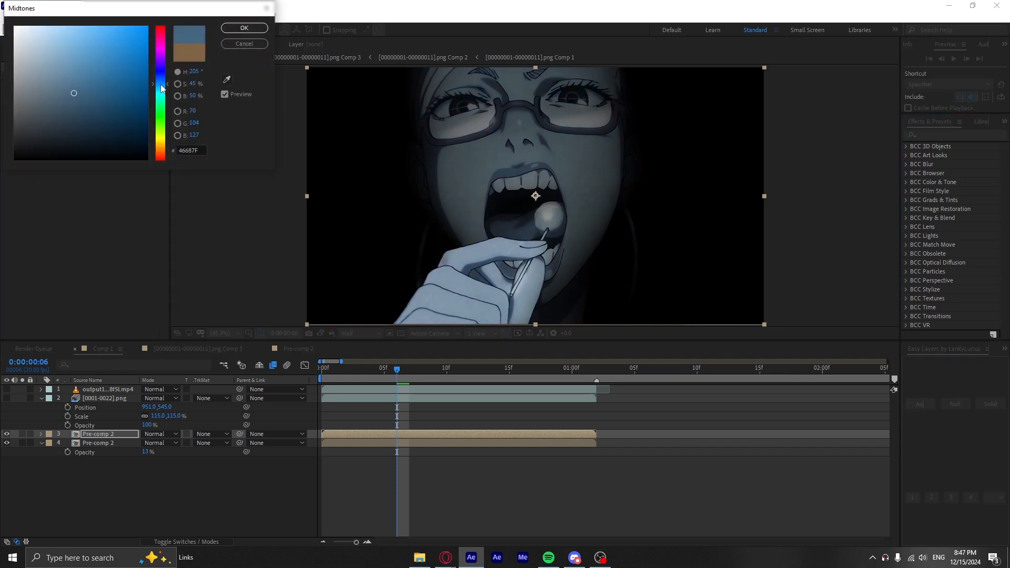
click(87, 68)
key(Return)
Step: Show the rendered [0001-0022].png layer and set it as the luma matte of the upper Pre-comp 2
click(6, 398)
click(100, 398)
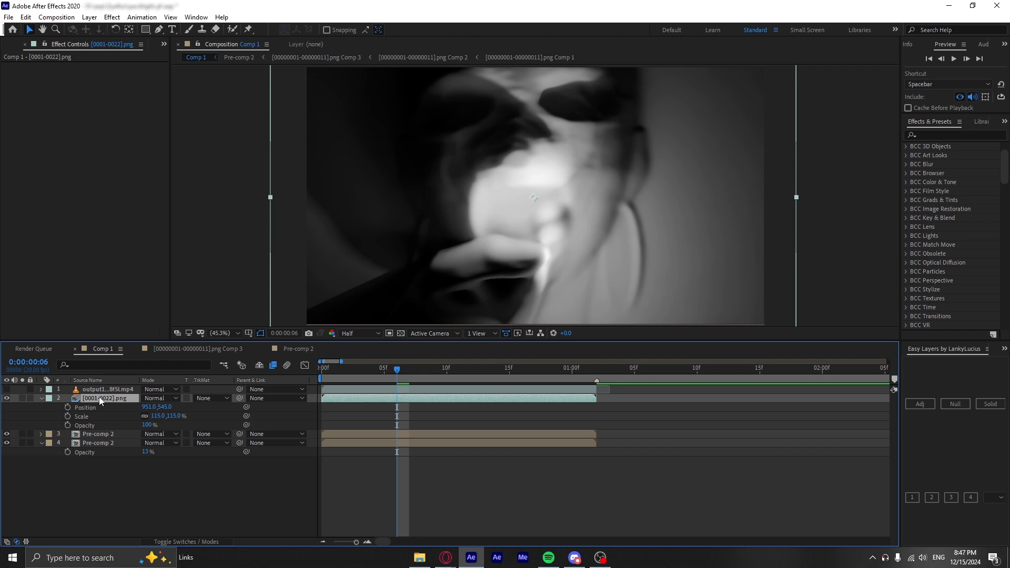
click(211, 434)
click(233, 483)
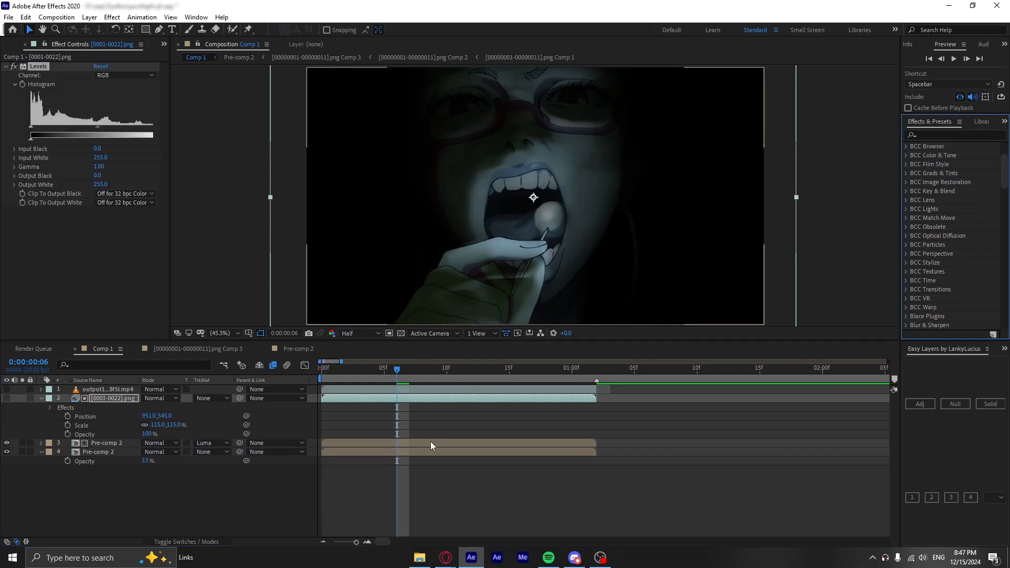
Step: Desaturate the lower Pre-comp 2 layer with a 100% Tint effect and turn off its solo
click(430, 451)
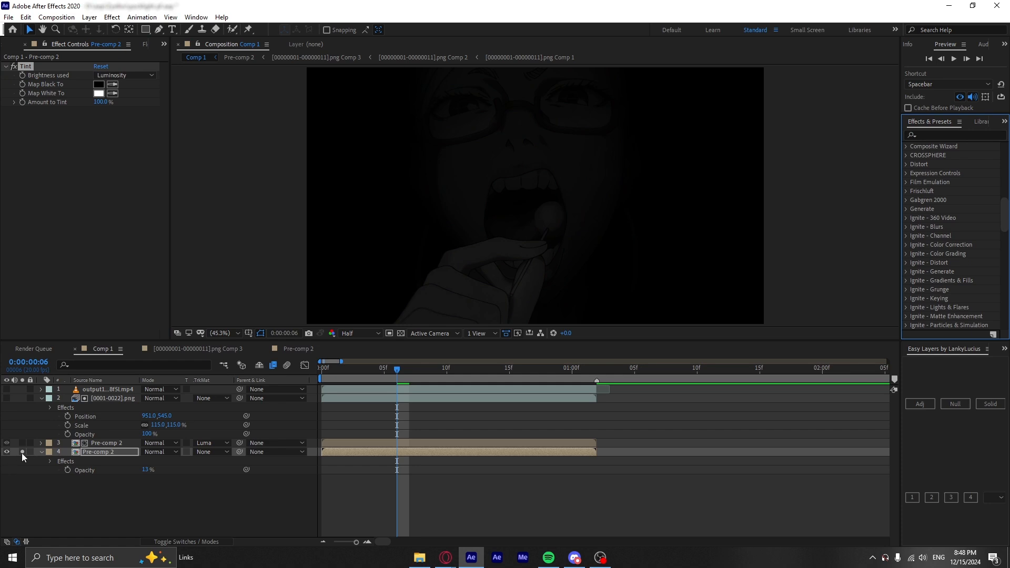
click(22, 452)
Step: On the [0001-0022].png layer, set Levels input black to 33.2 and output black to -10.2, and add Fast Box Blur with radius 35, repeating edge pixels
drag(103, 177, 105, 176)
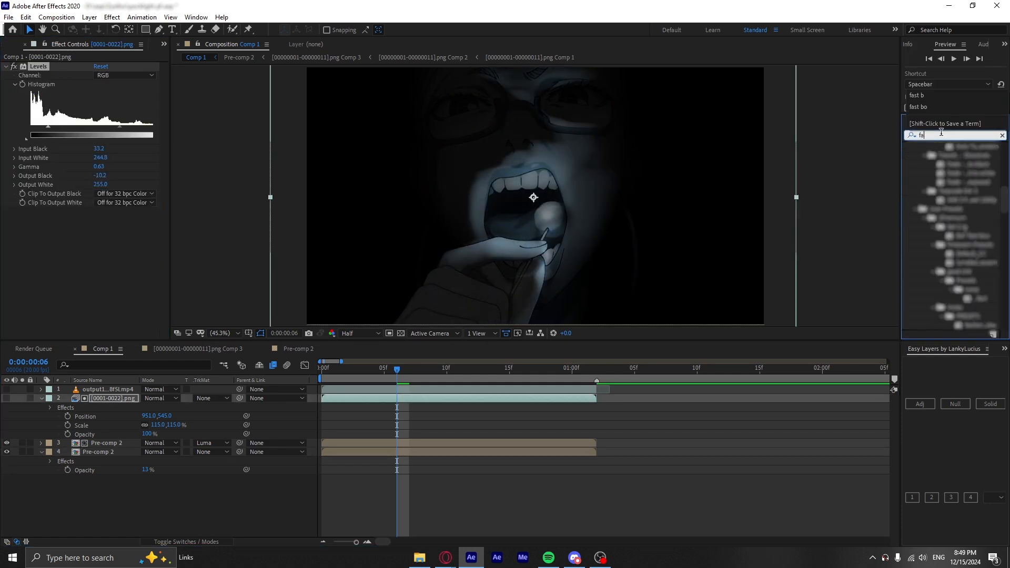
text(st box)
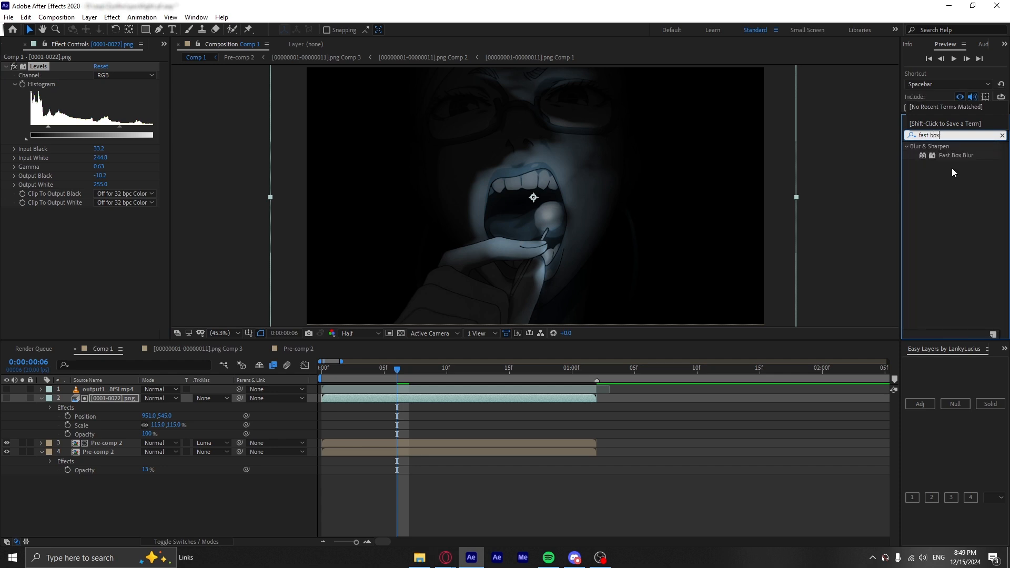
drag(955, 155, 122, 220)
click(97, 247)
Step: Add Optical Glow to the [0001-0022].png matte layer, adjust its glow setting, and preview the composition
key(ctrl+f)
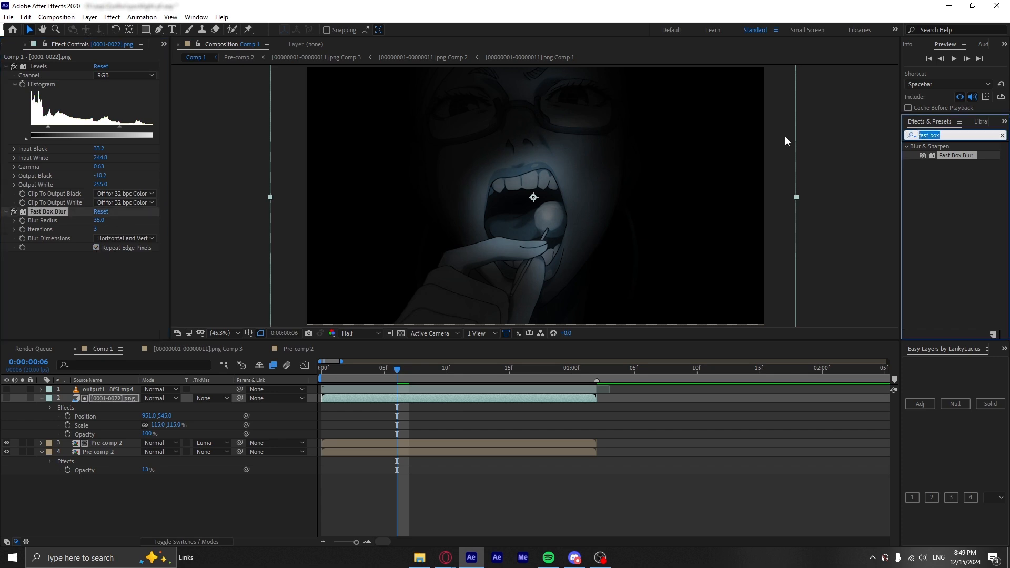
text(optical glow)
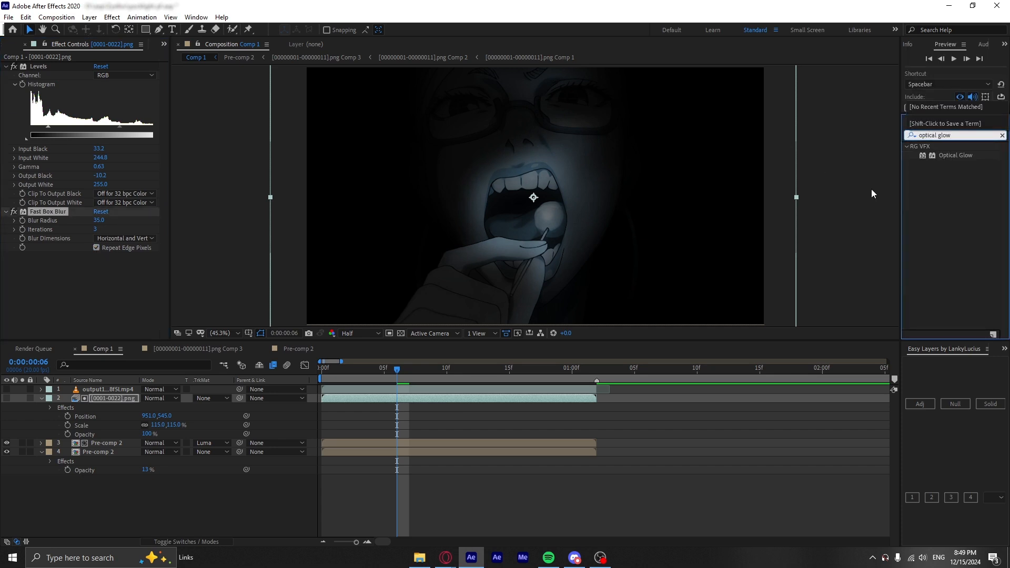
double_click(955, 155)
drag(99, 151, 102, 157)
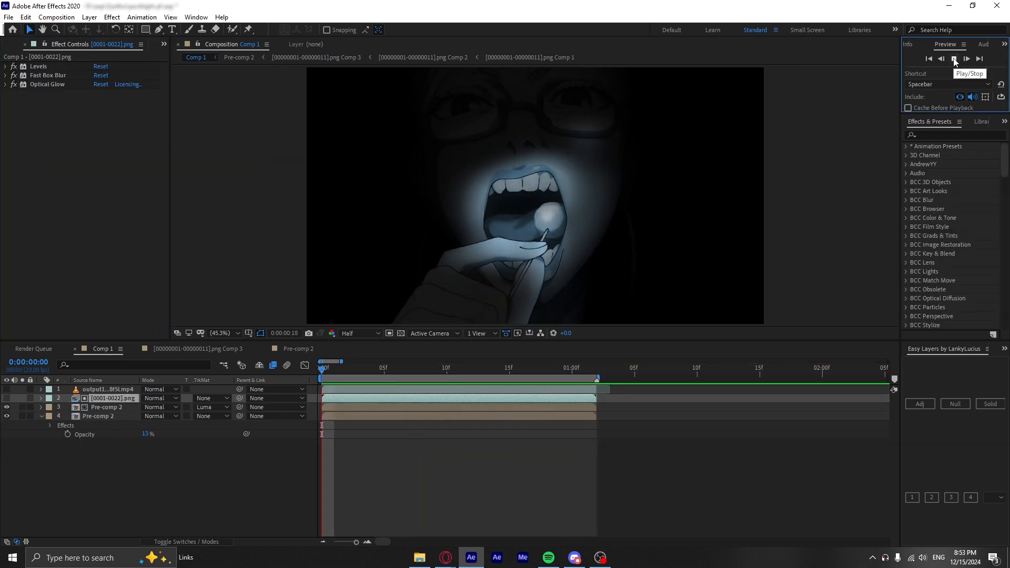
click(955, 59)
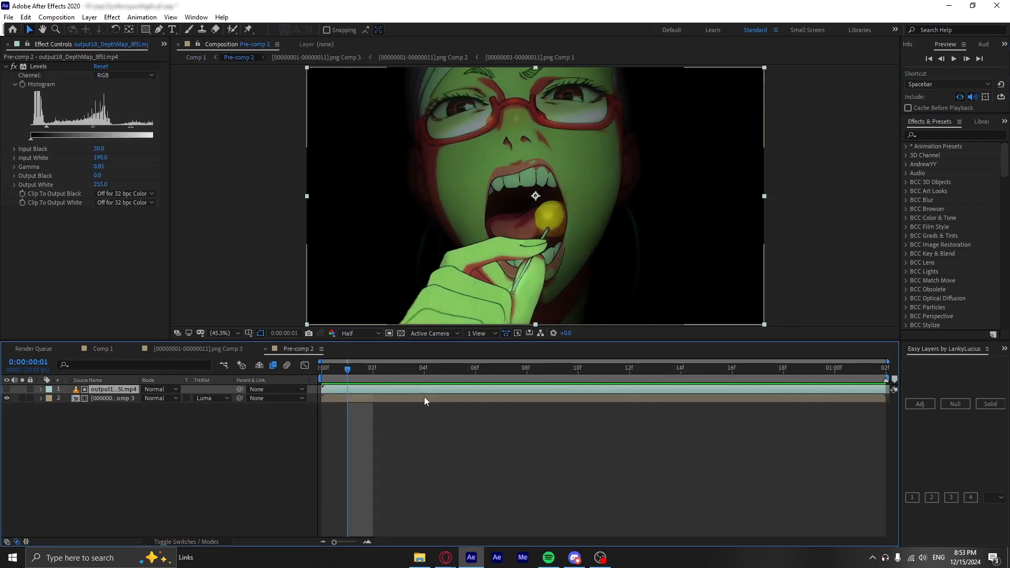
Step: Scrub through Pre-comp 2, and in Comp 1 inspect the [0001-0022].png matte layer on its own before returning to the composition view
mouse_move(424, 372)
mouse_down()
mouse_move(642, 371)
mouse_move(383, 369)
mouse_move(487, 367)
mouse_move(409, 374)
mouse_up()
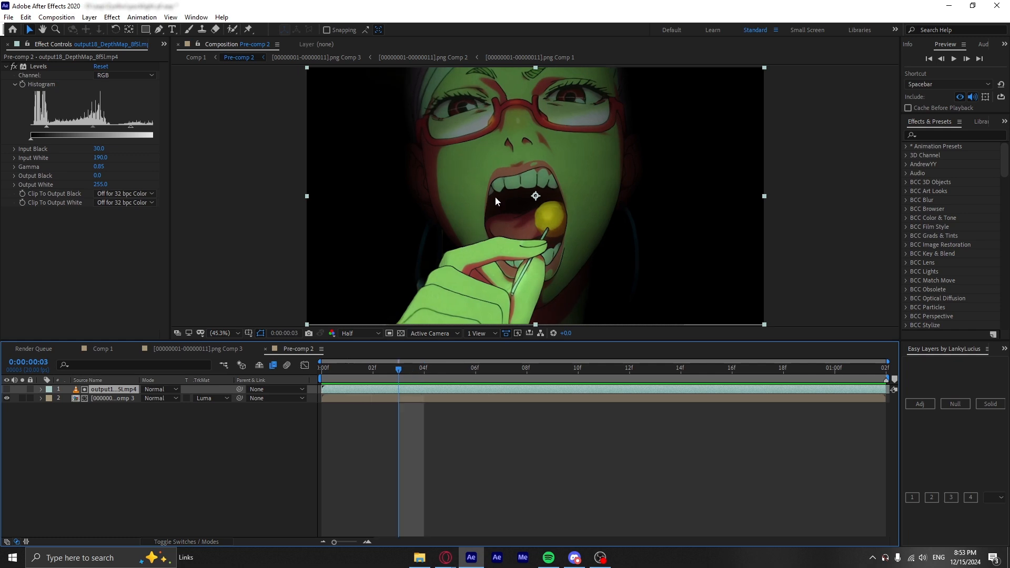
click(196, 56)
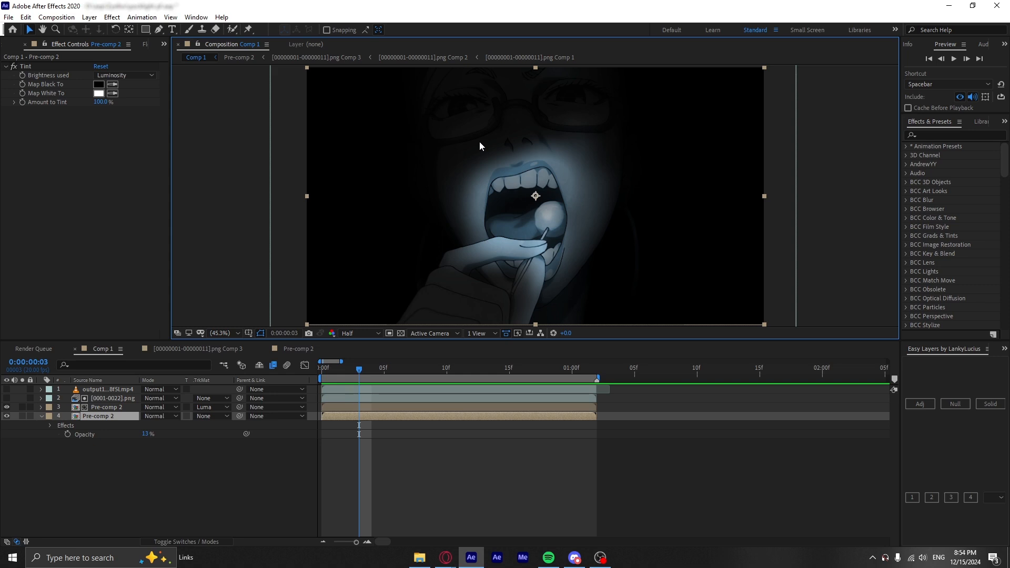
double_click(447, 400)
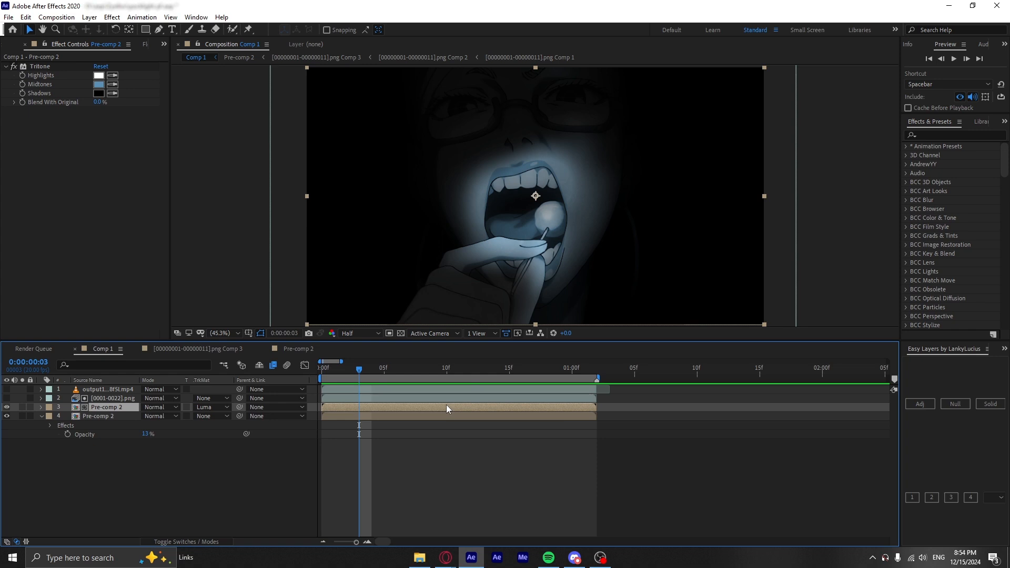
drag(503, 306, 371, 331)
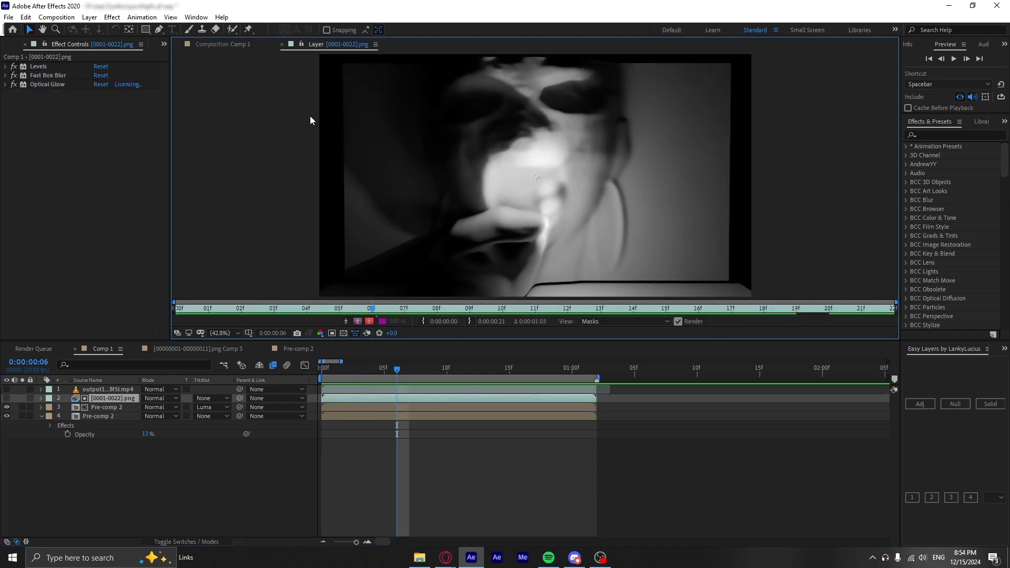
click(223, 45)
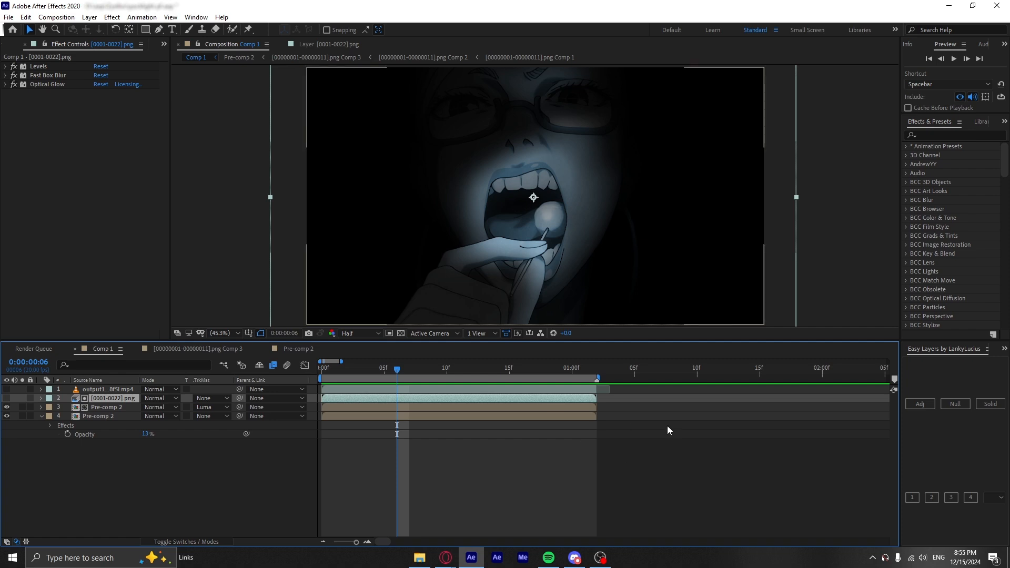
click(600, 557)
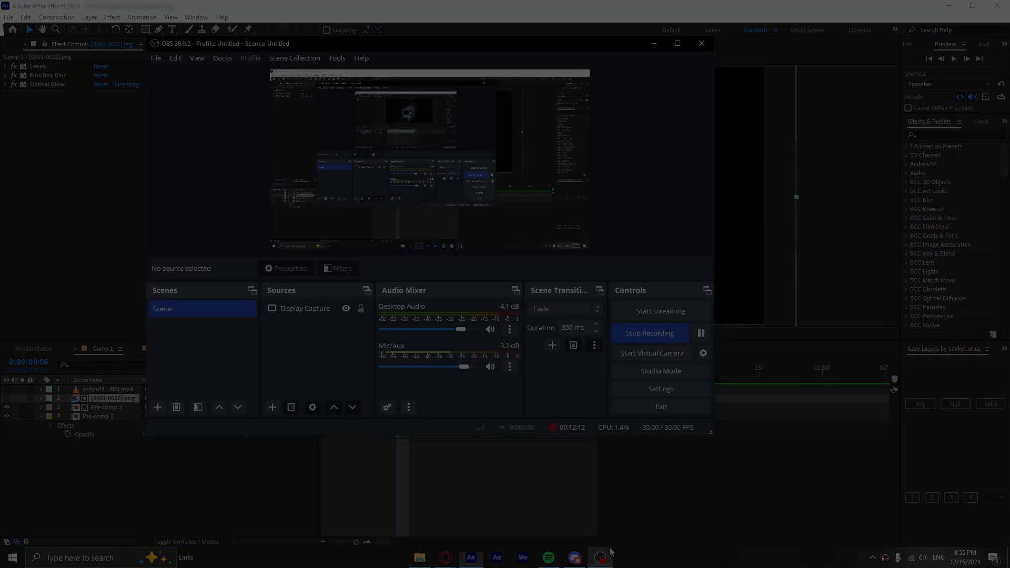